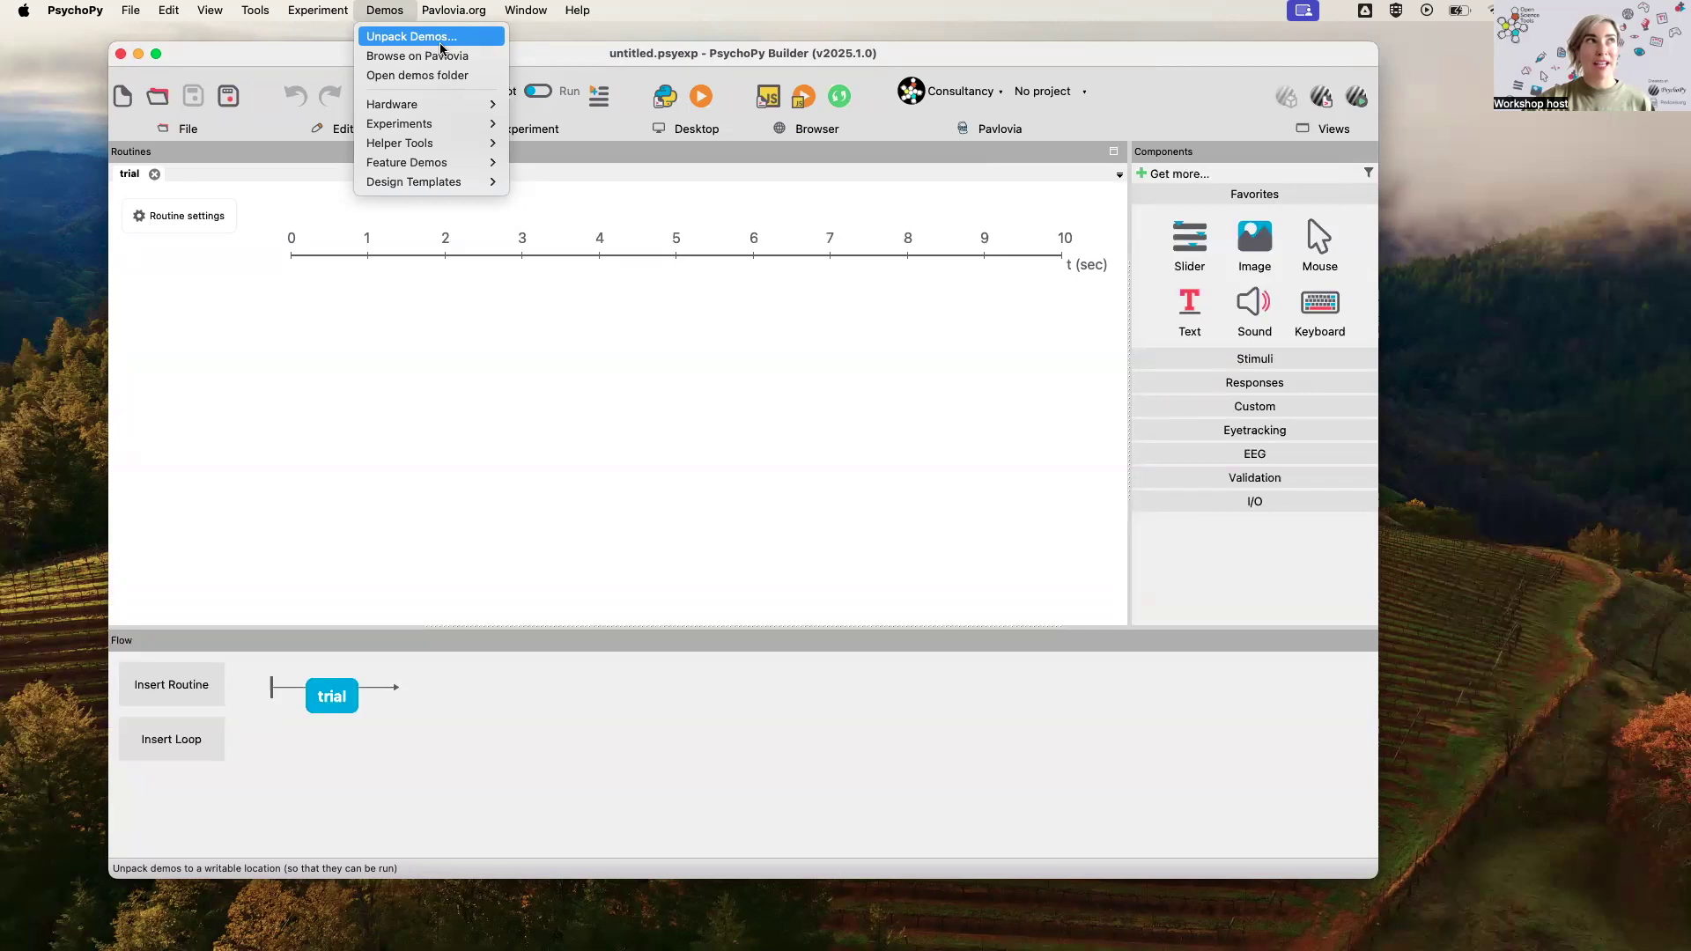
Step: Open the EEG_serial_component hardware demo and display its stimulus_trials routine
mouse_move(440, 109)
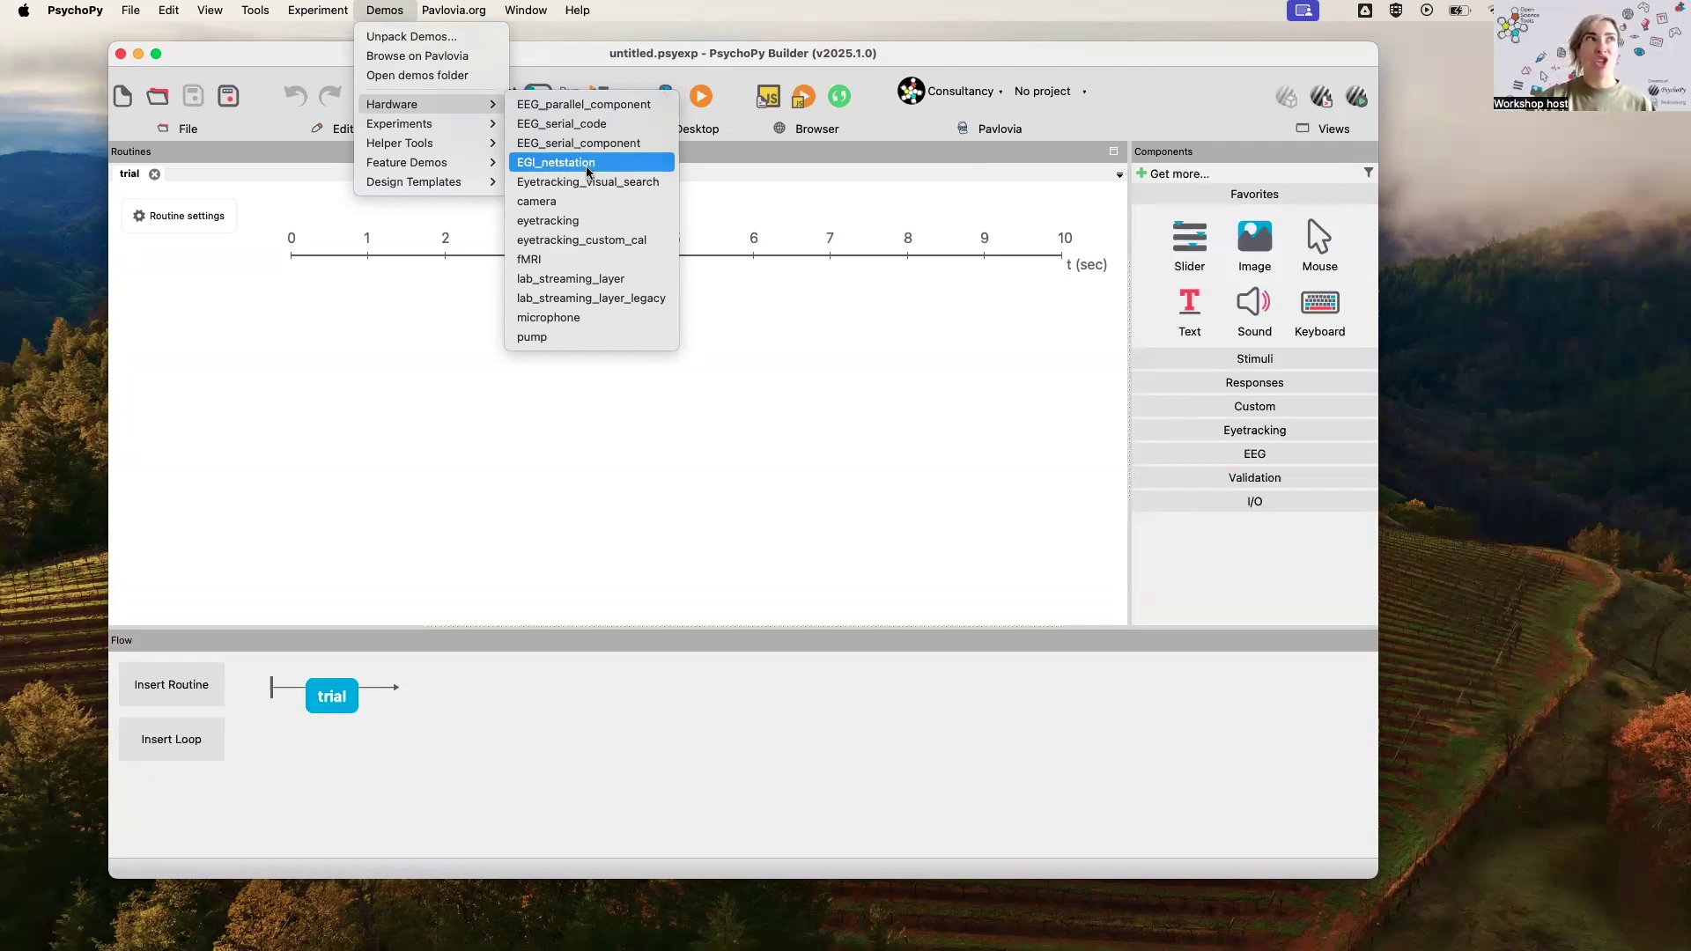
left_click(648, 147)
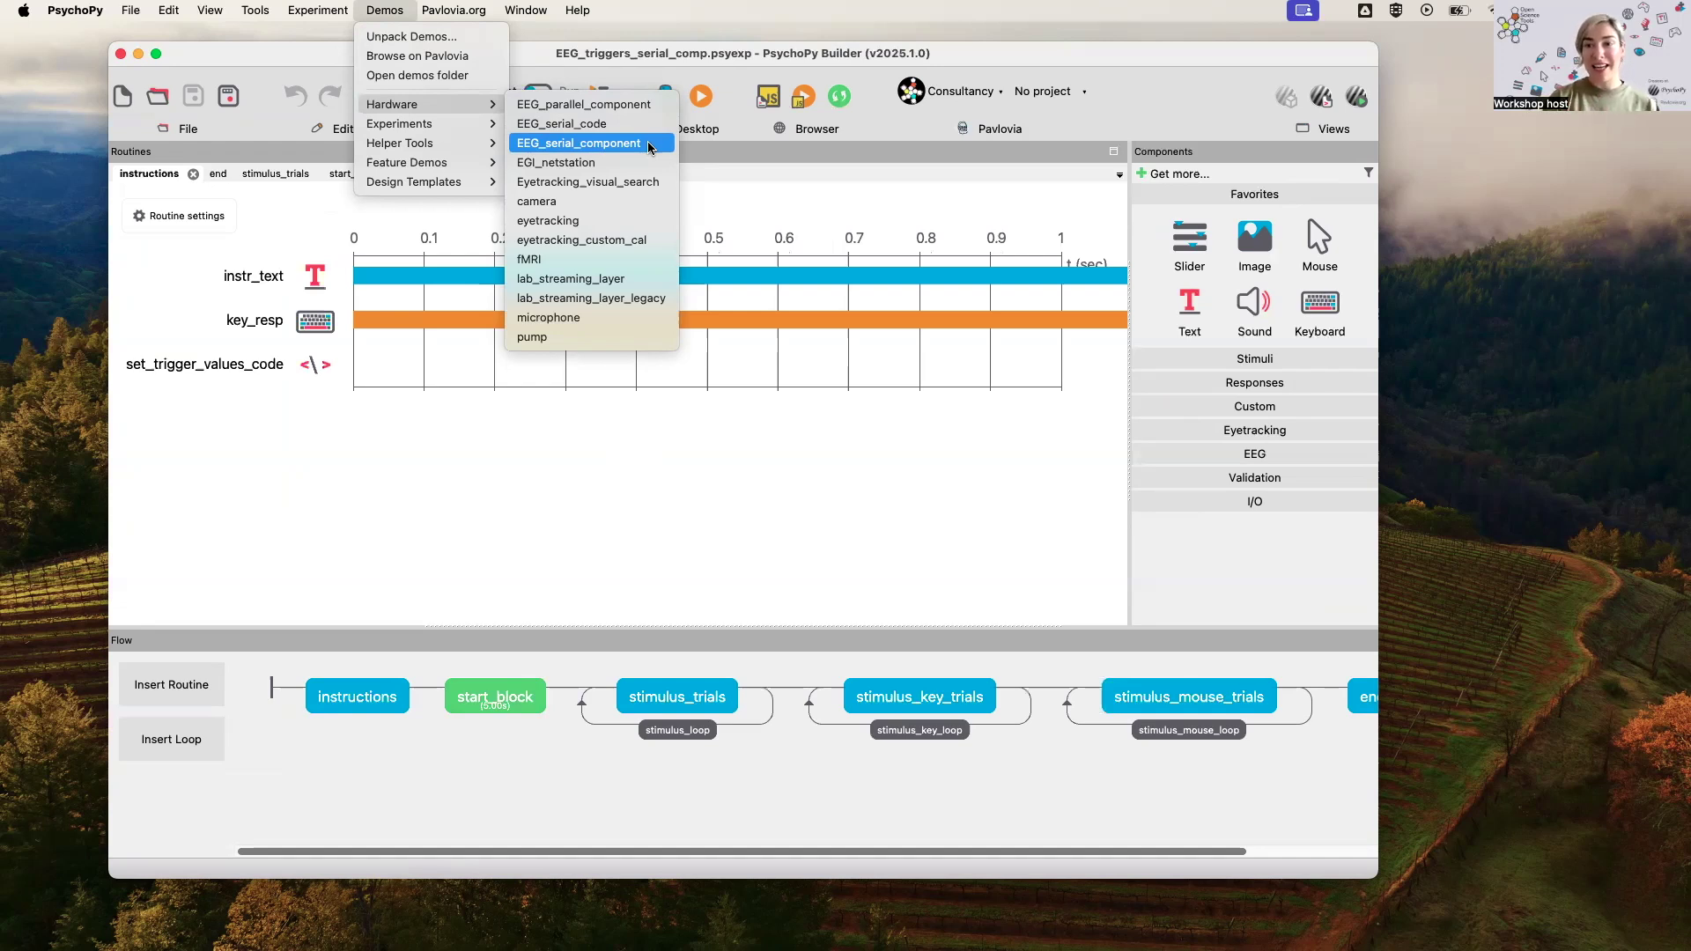
left_click(715, 714)
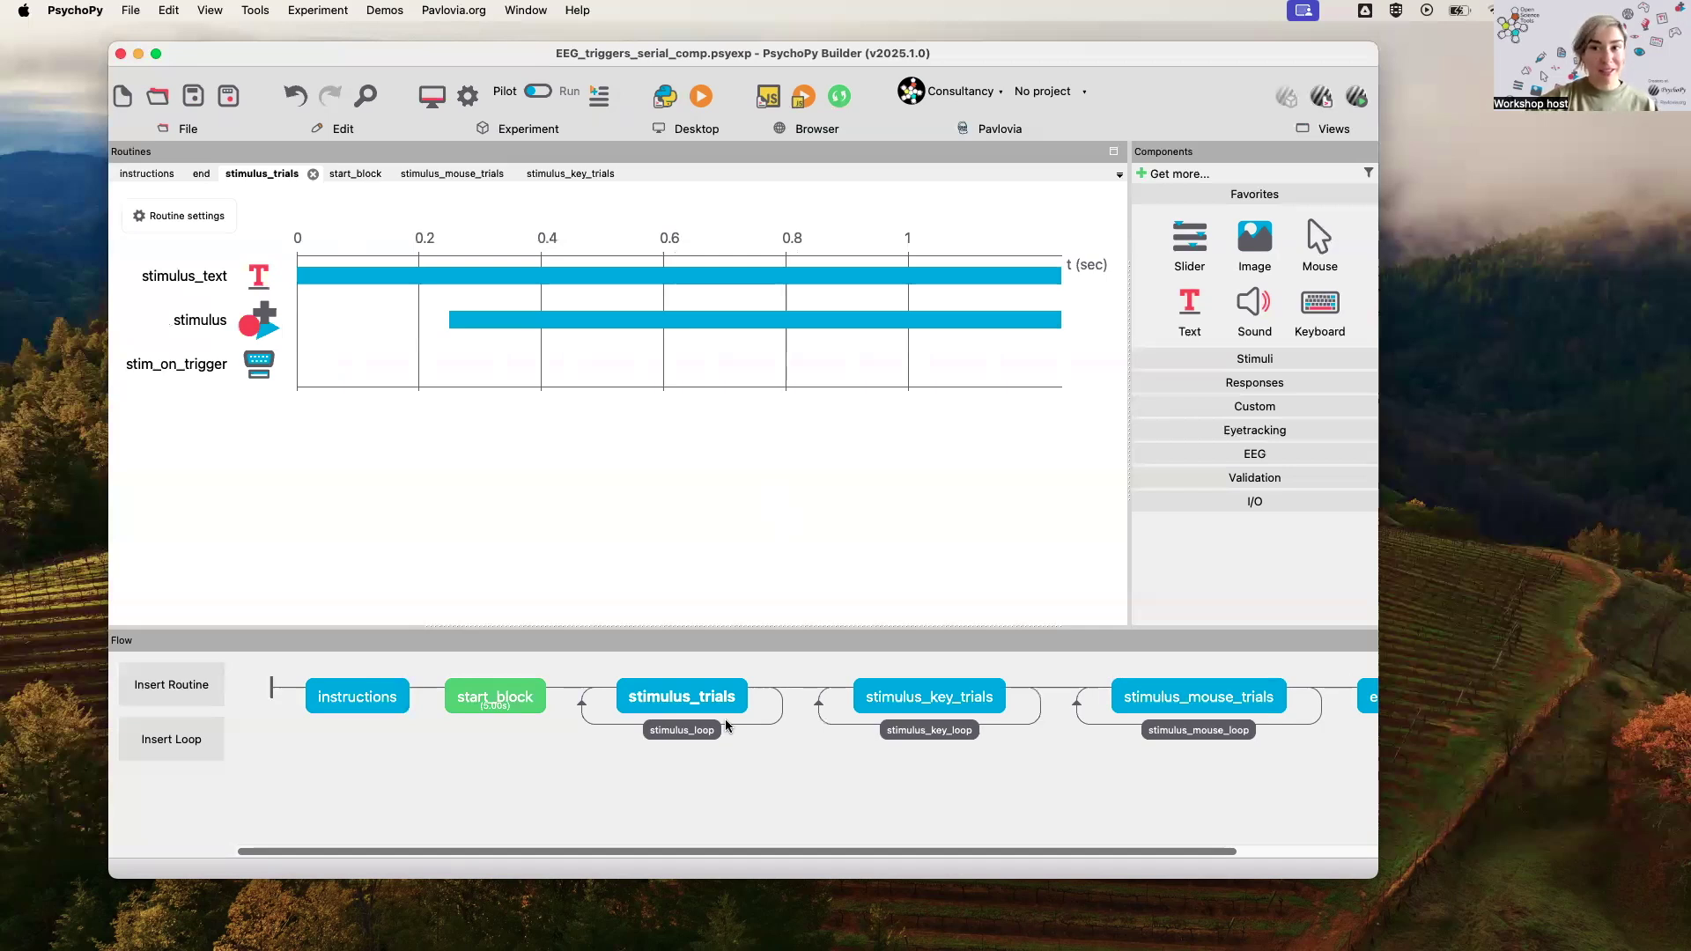
Step: Examine the stimulus component's timing and the start condition and port of stim_on_trigger in the stimulus_trials routine
left_click(258, 330)
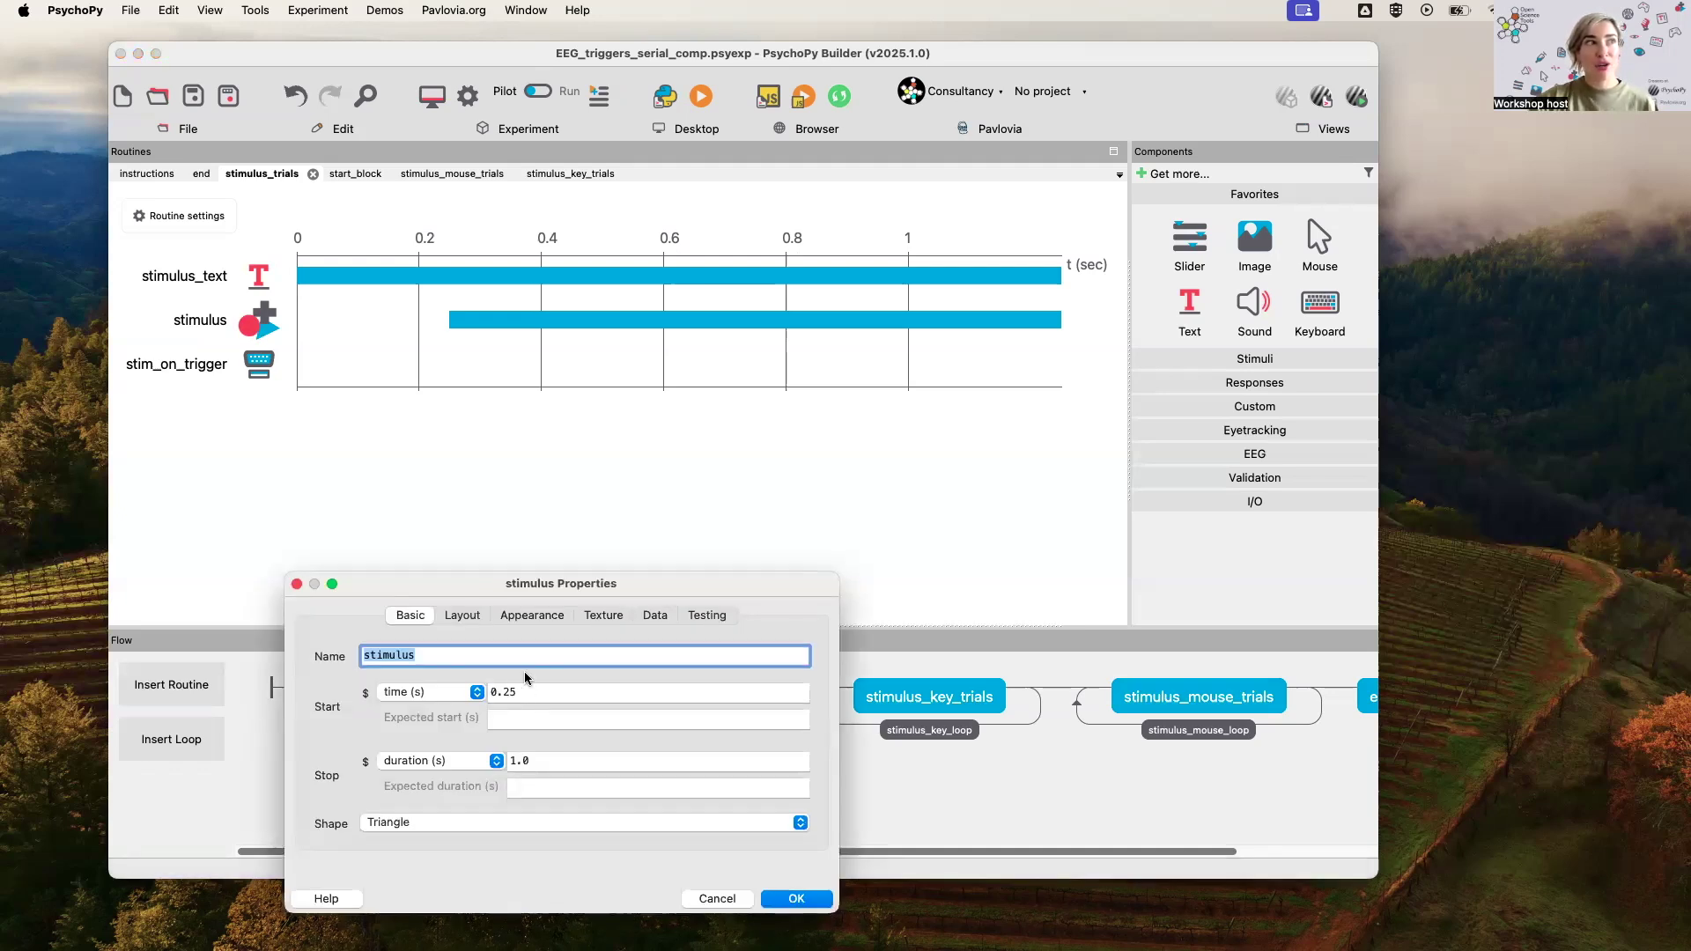
key("Escape")
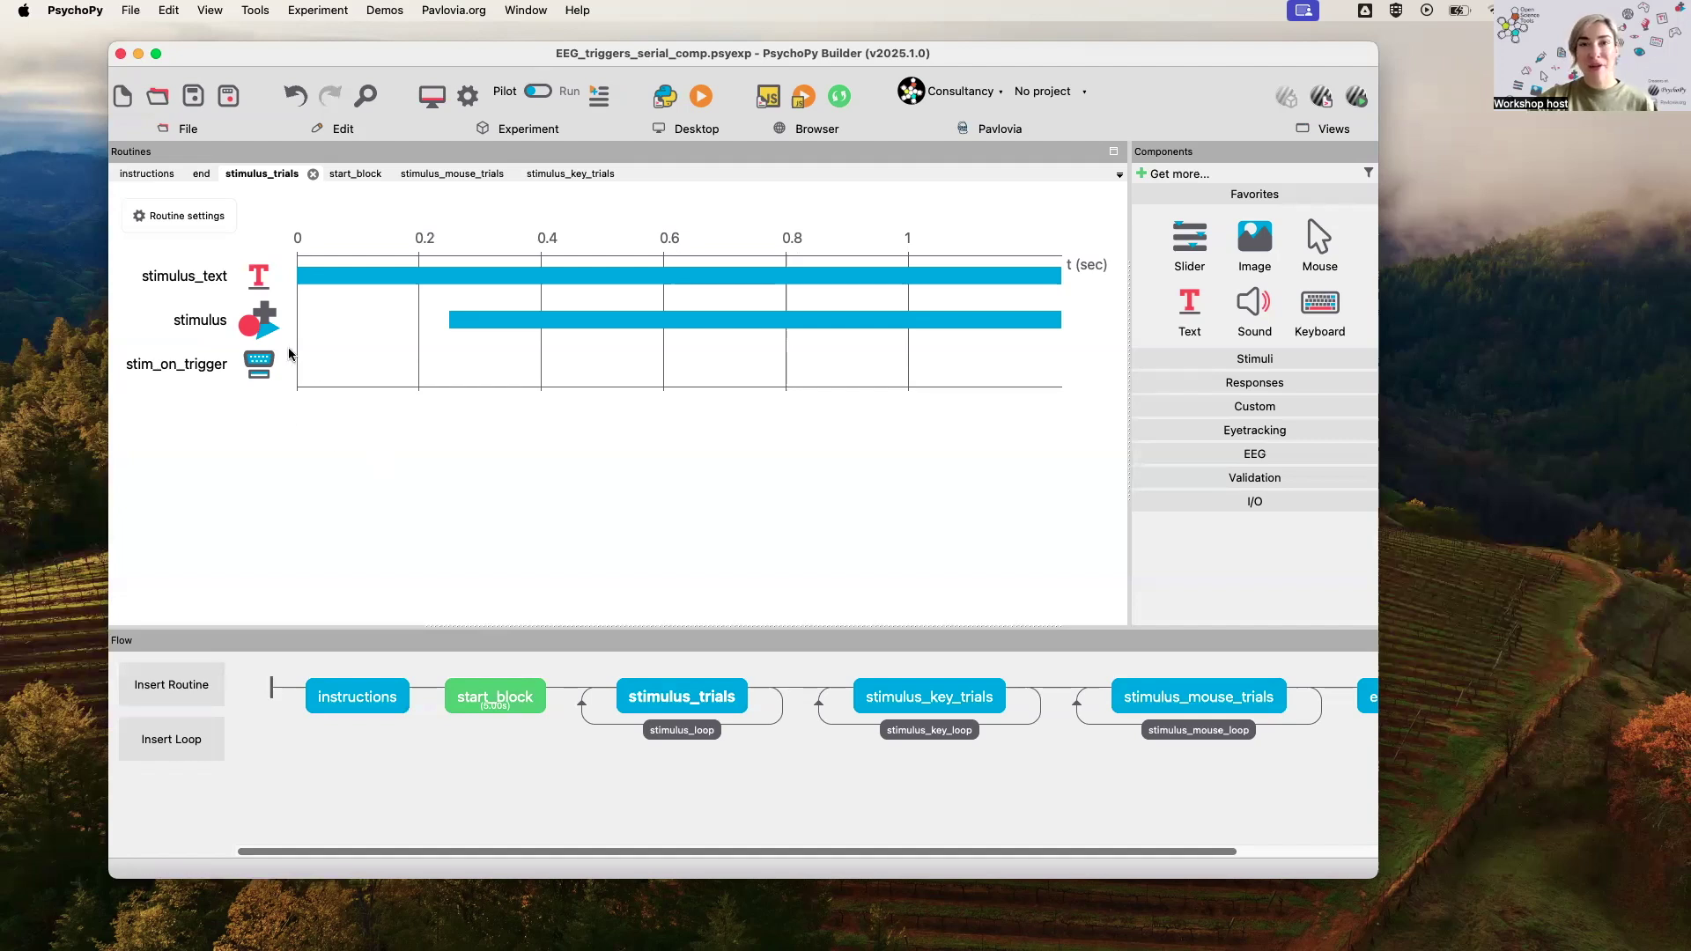
double_click(259, 377)
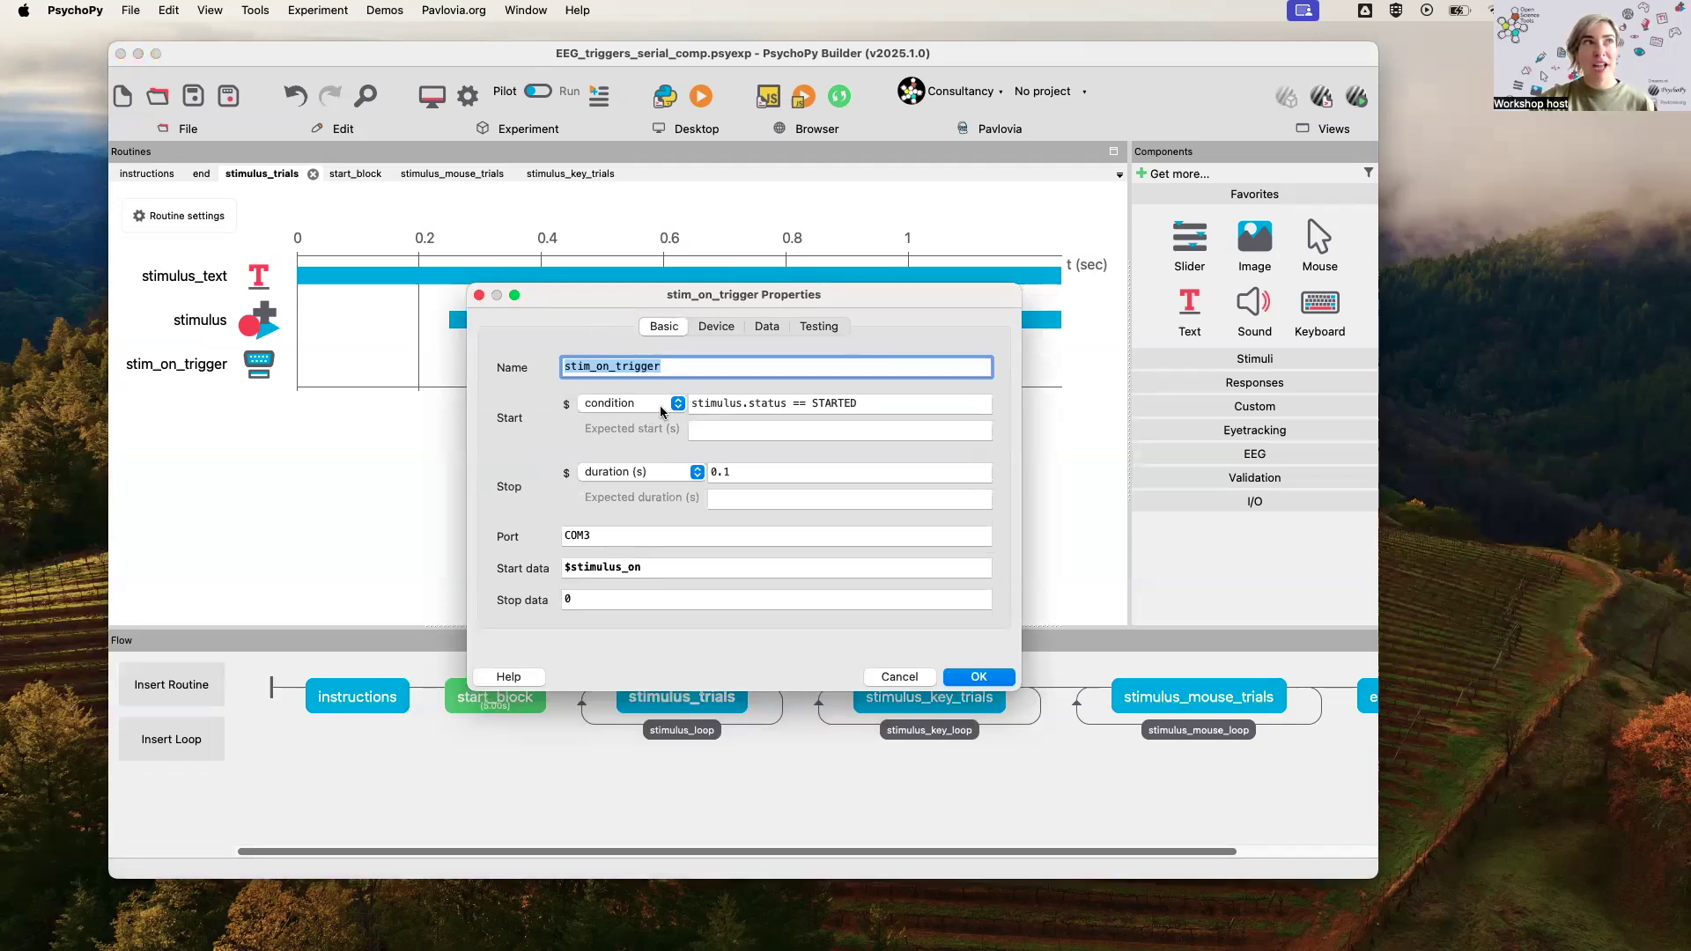
left_click_drag(883, 403, 693, 403)
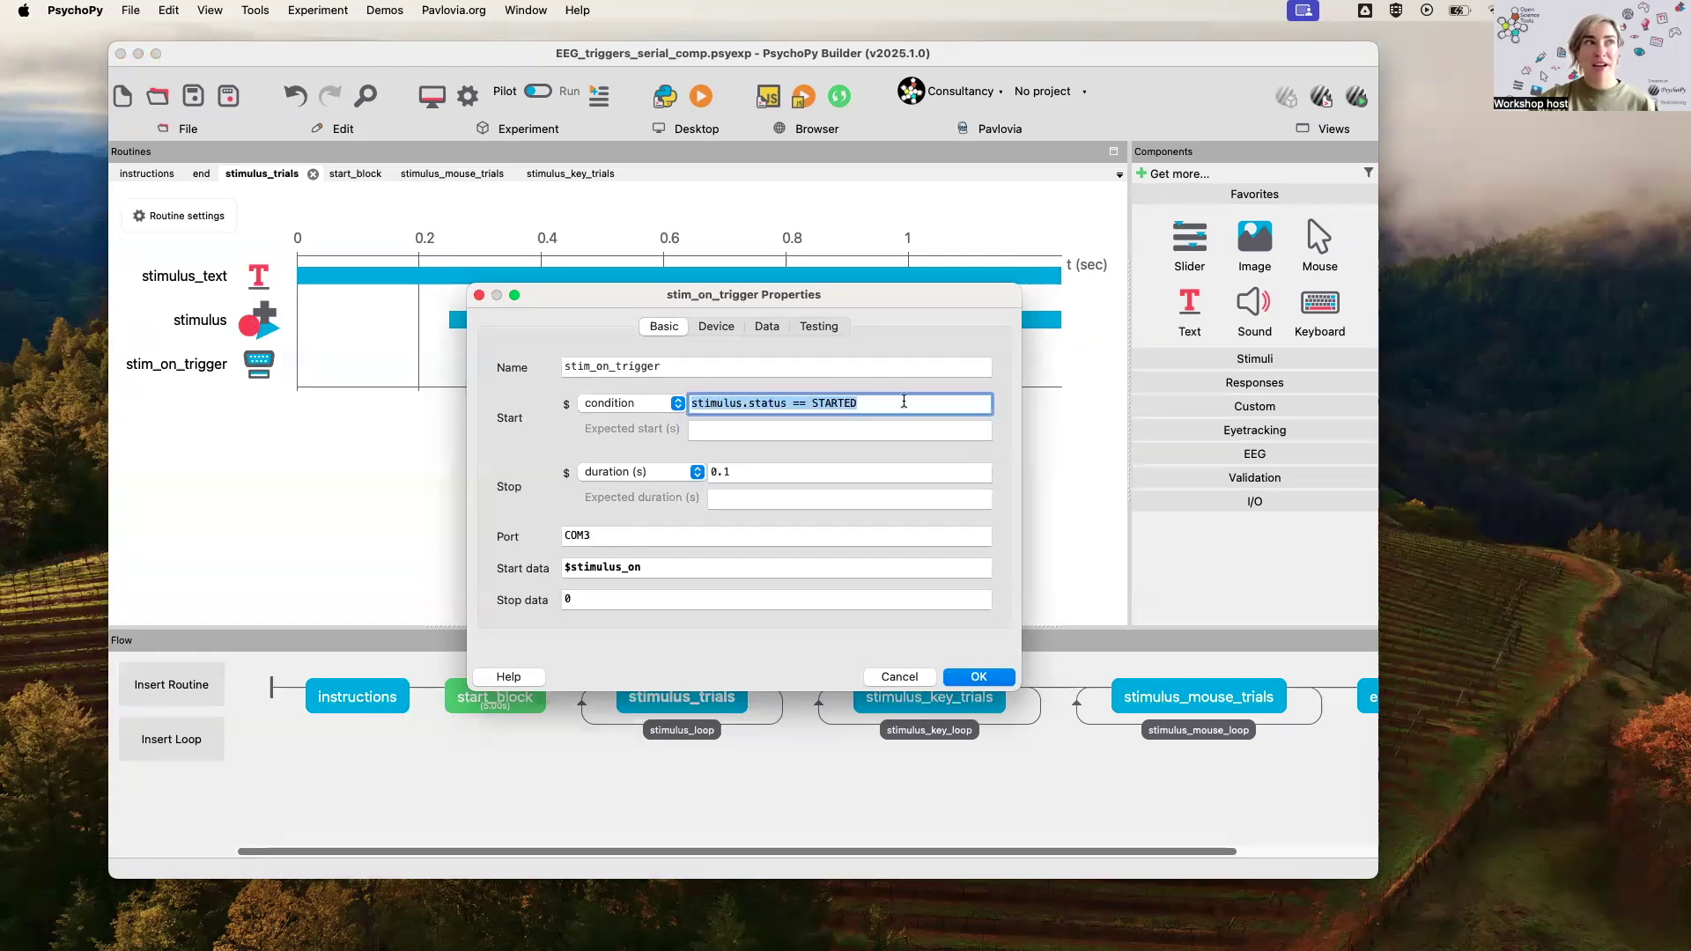
left_click_drag(904, 400, 686, 400)
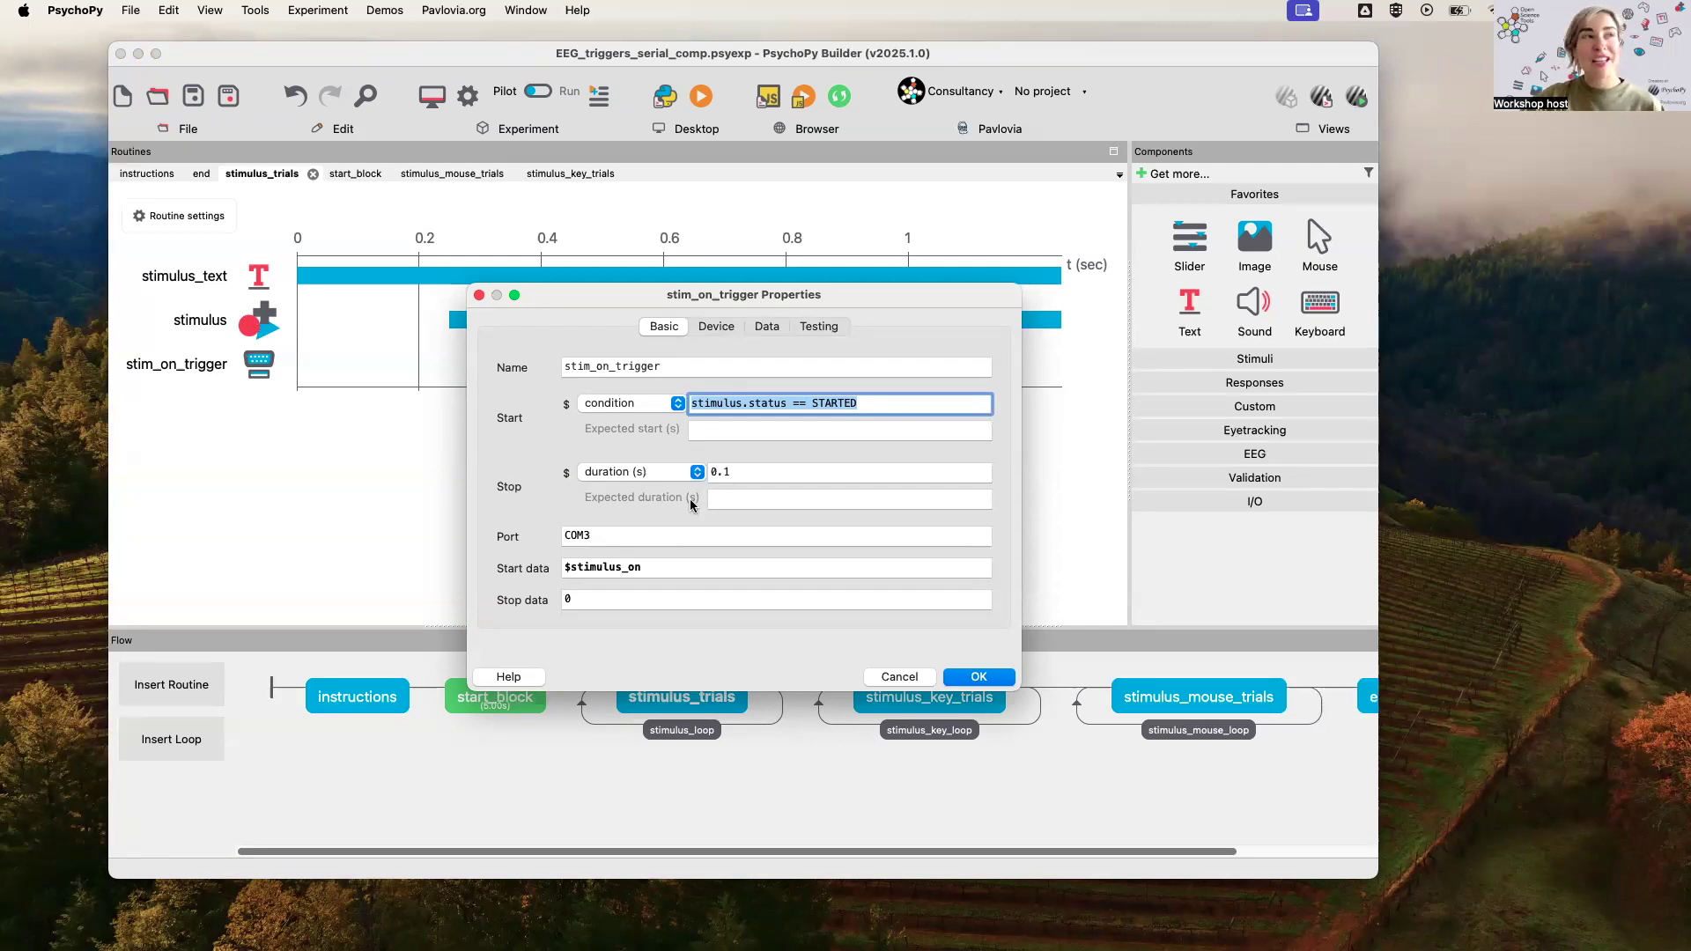
left_click_drag(662, 533, 535, 534)
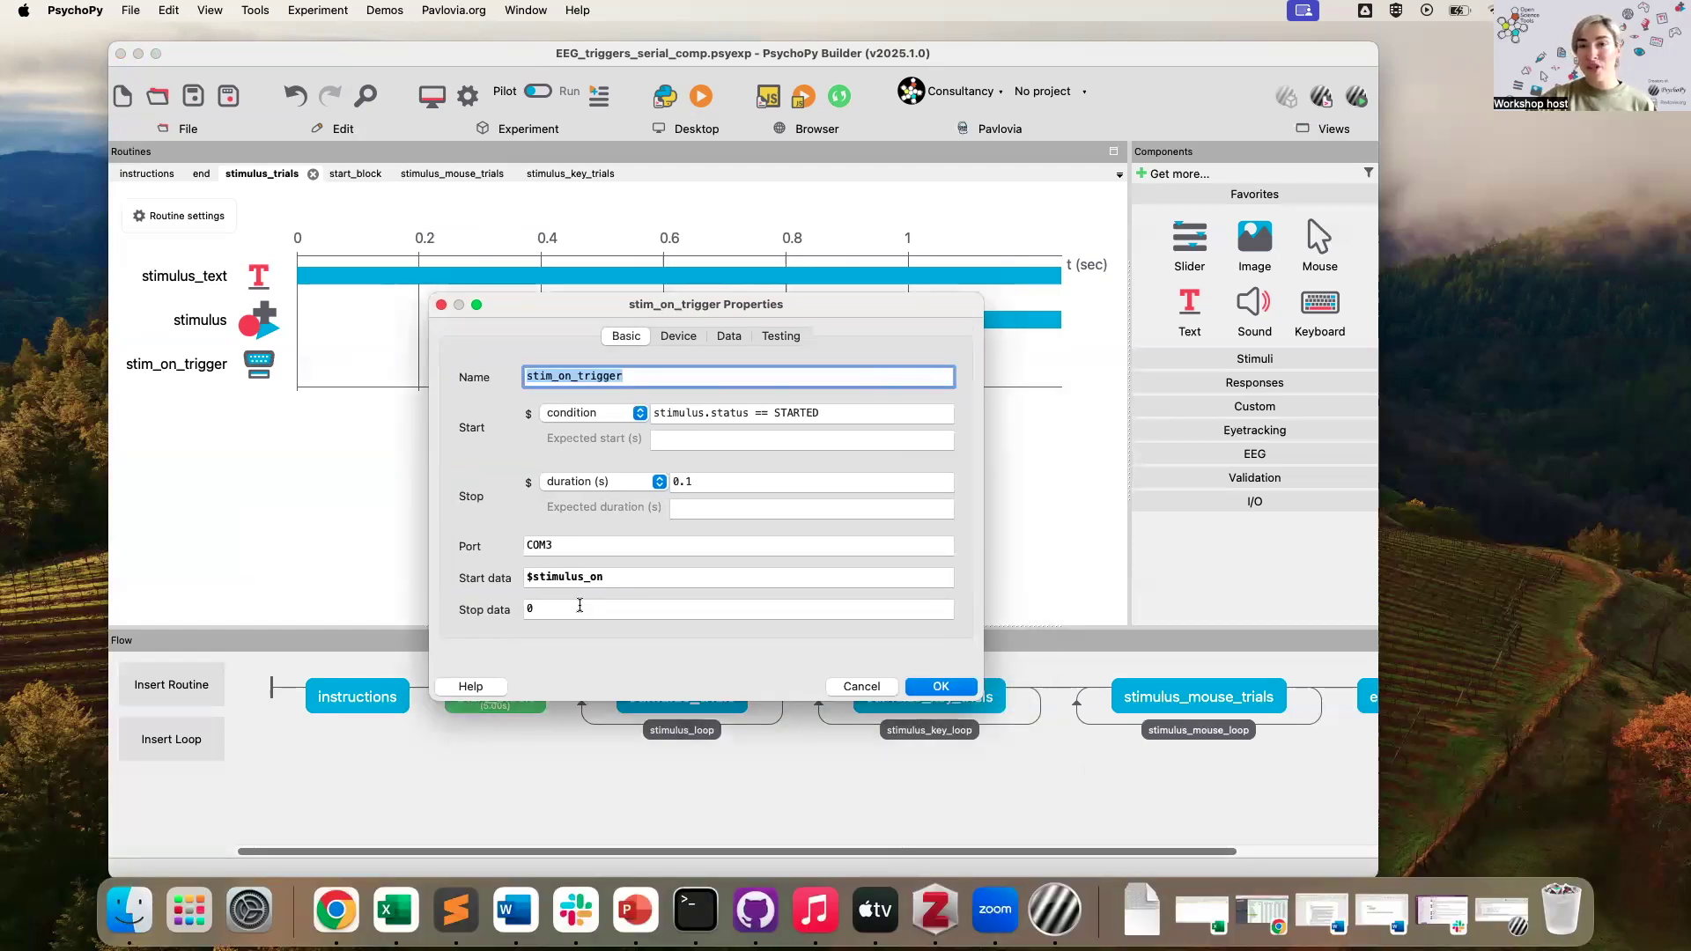
Step: Inspect the start data of the stim_on_trigger component and close its properties
key("Tab")
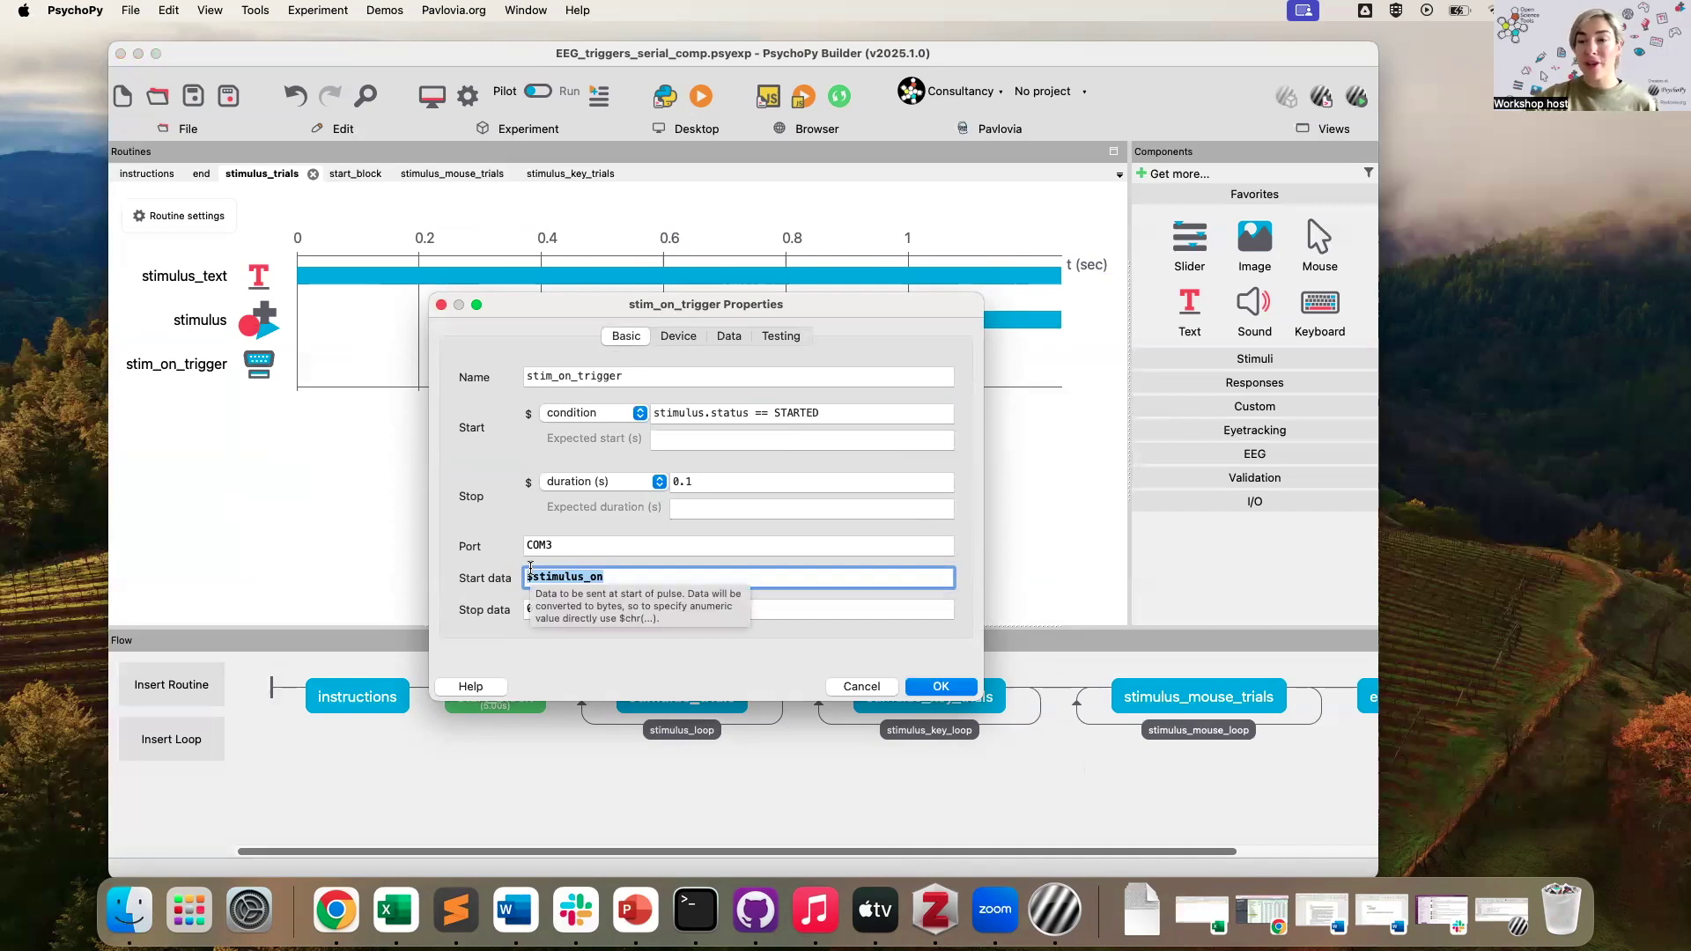
left_click(621, 576)
left_click_drag(606, 577, 526, 578)
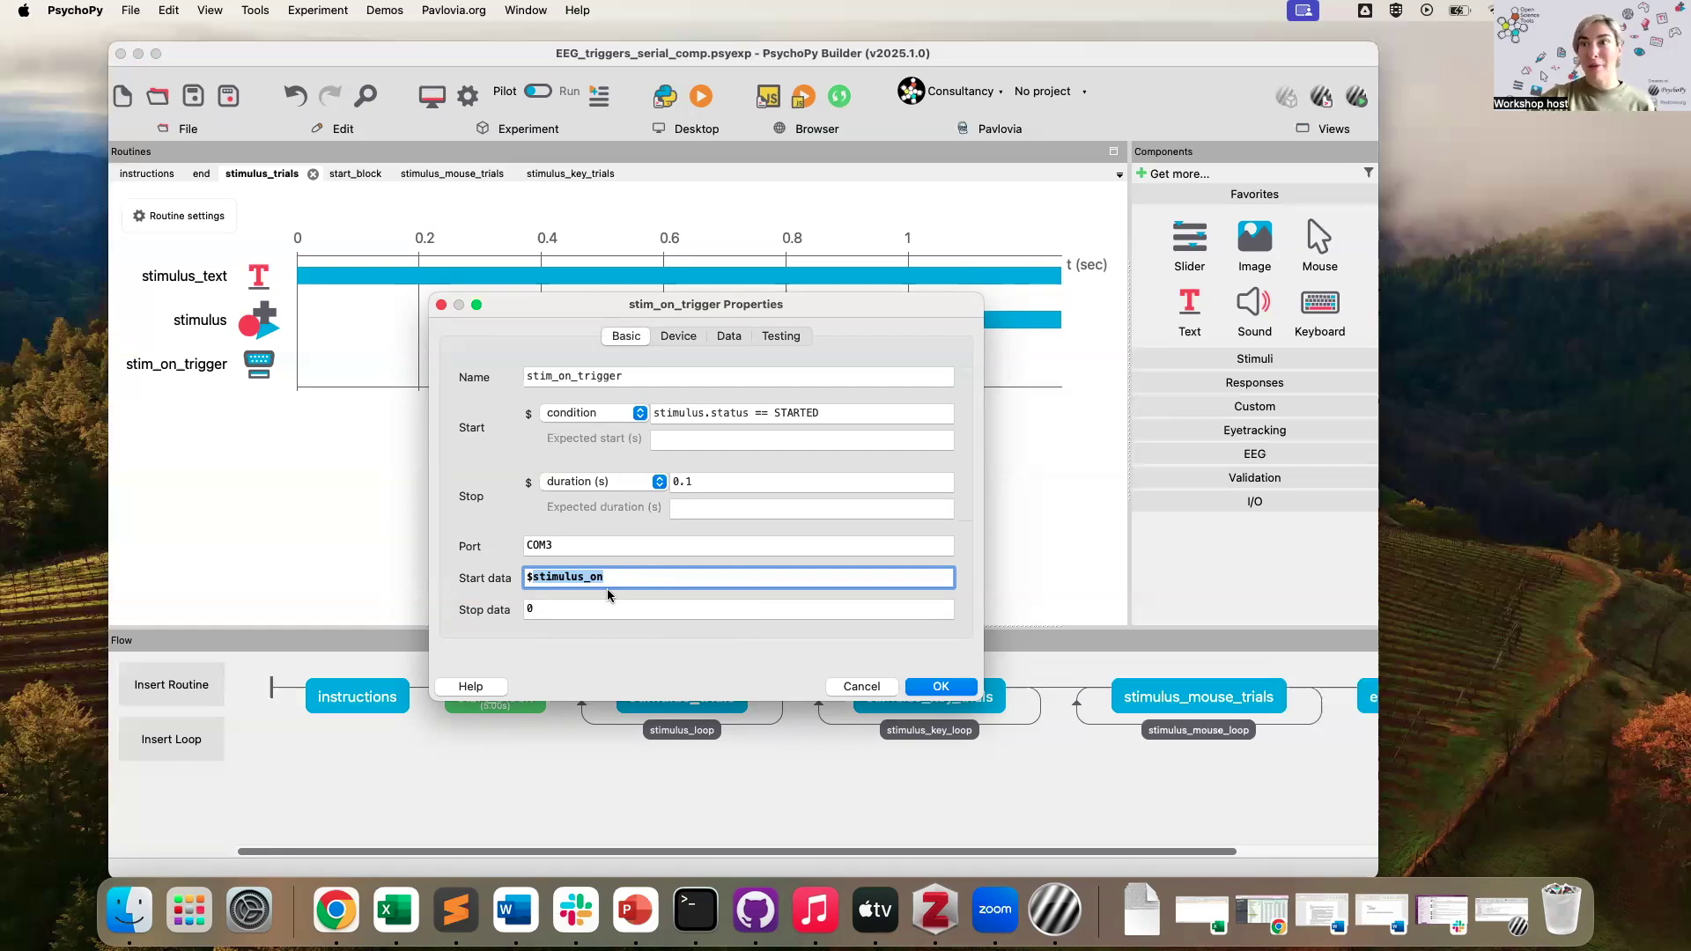
left_click(944, 685)
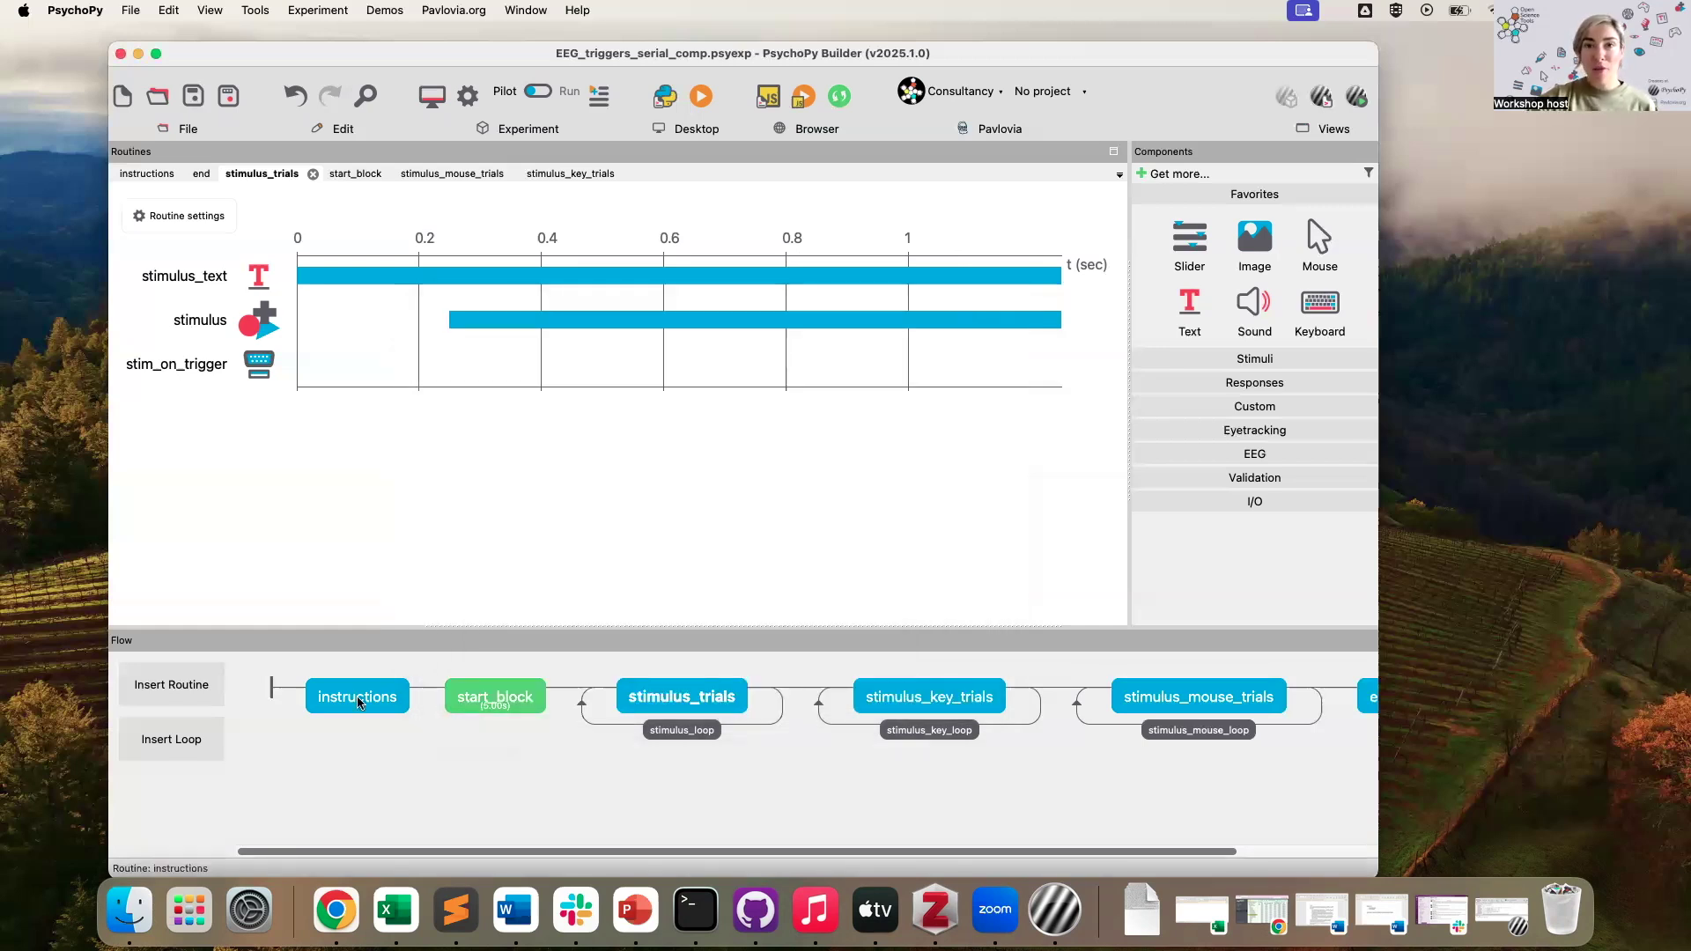
Step: Review the trigger values defined in set_trigger_values_code in the instructions routine and the start data of key_resp_trigger
left_click(359, 697)
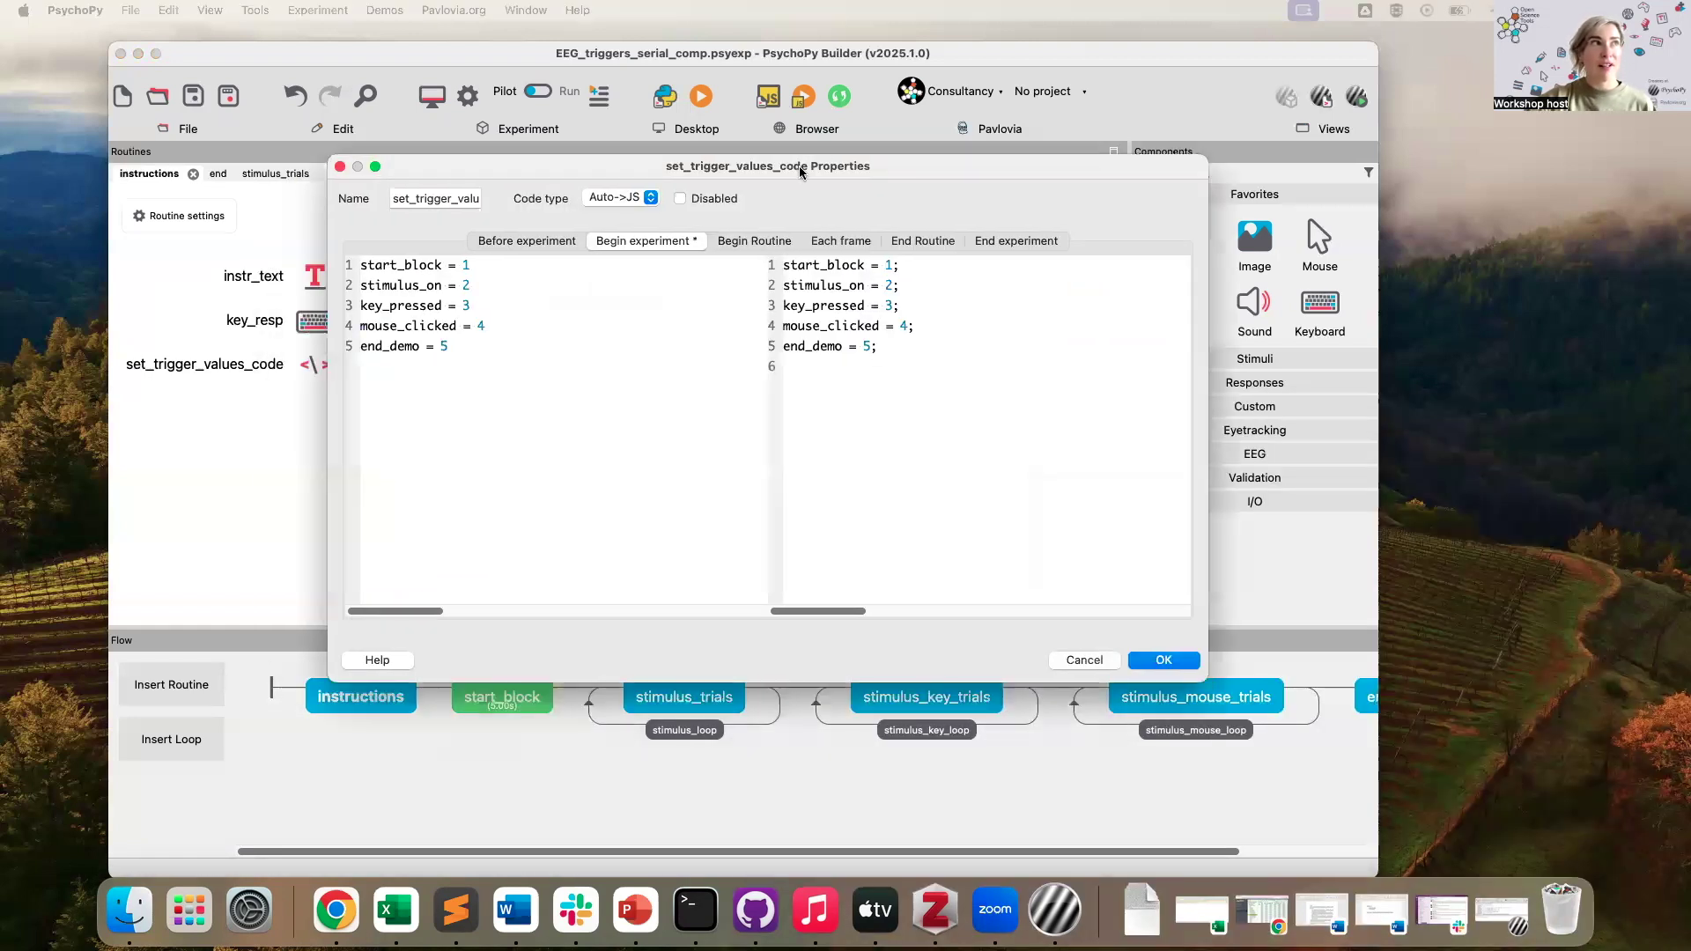
left_click_drag(504, 280, 256, 283)
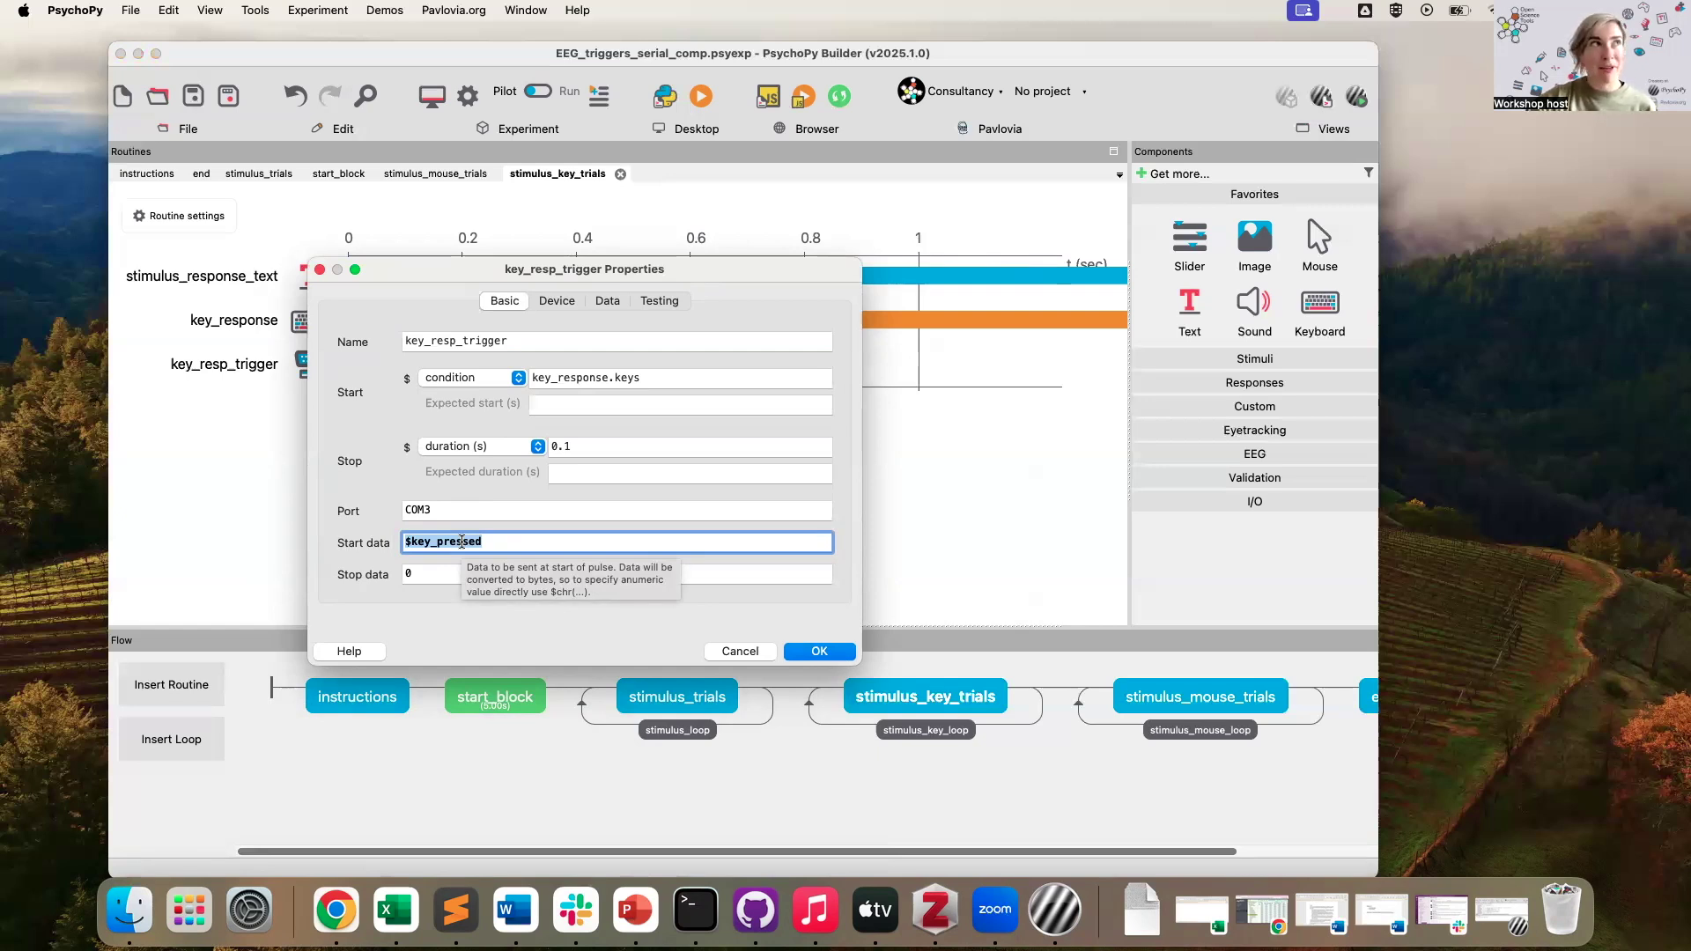
key("Return")
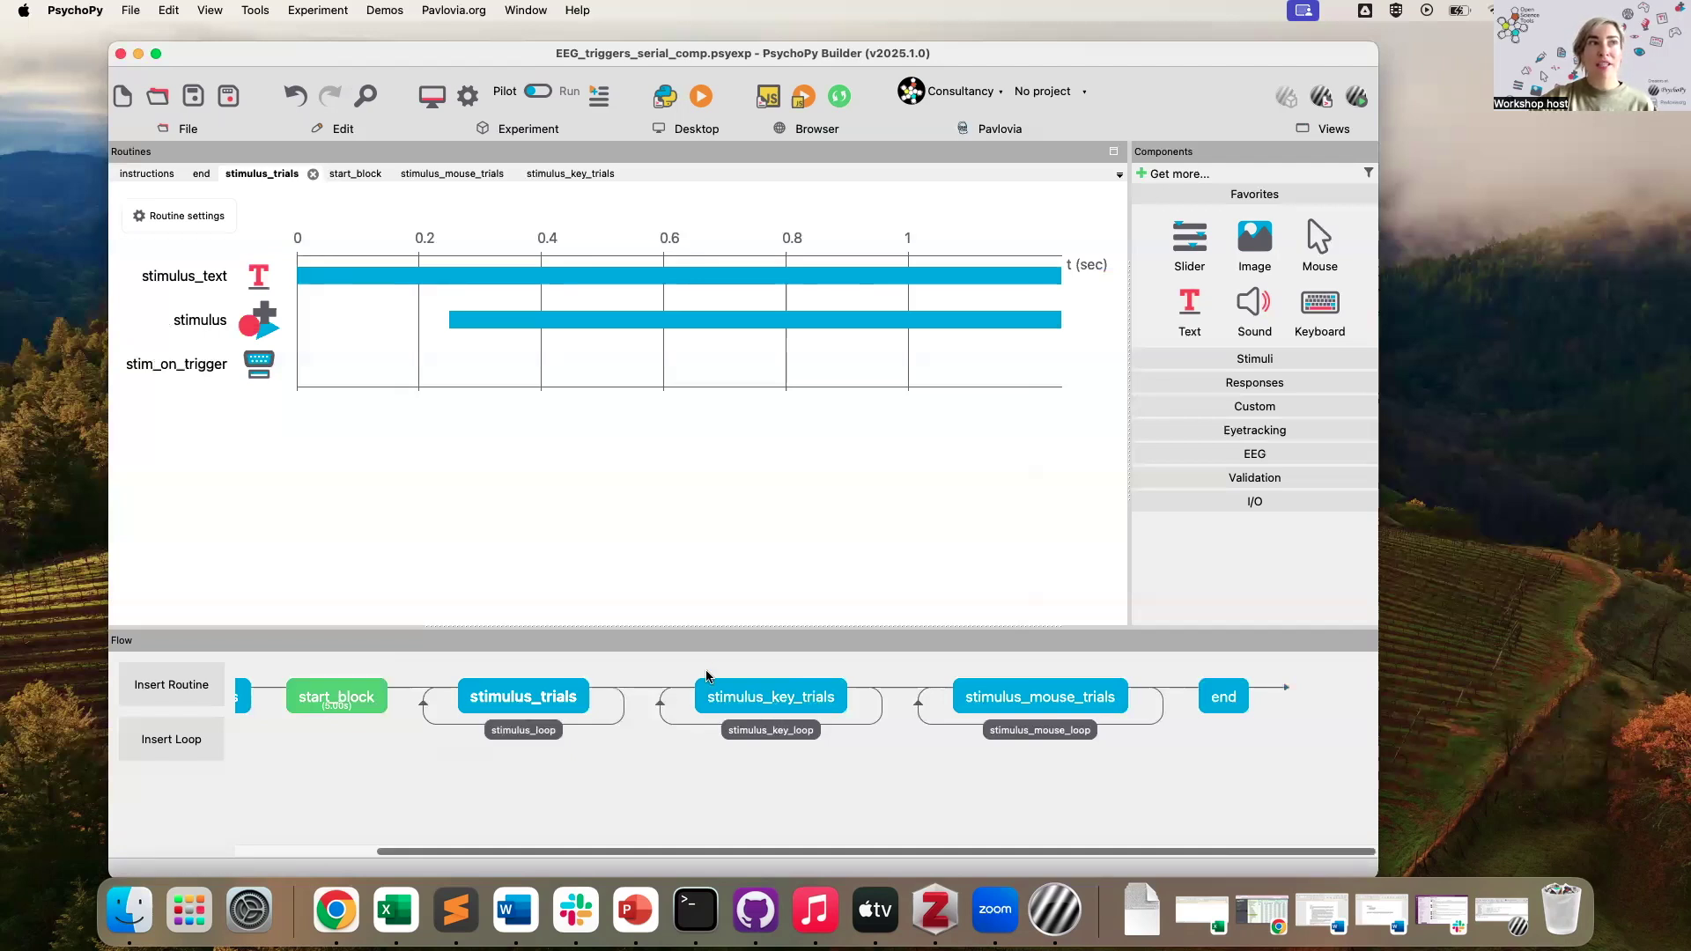
Step: Compare the key and mouse trial routines, and check the start condition of key_resp_trigger in stimulus_key_trials
left_click(810, 700)
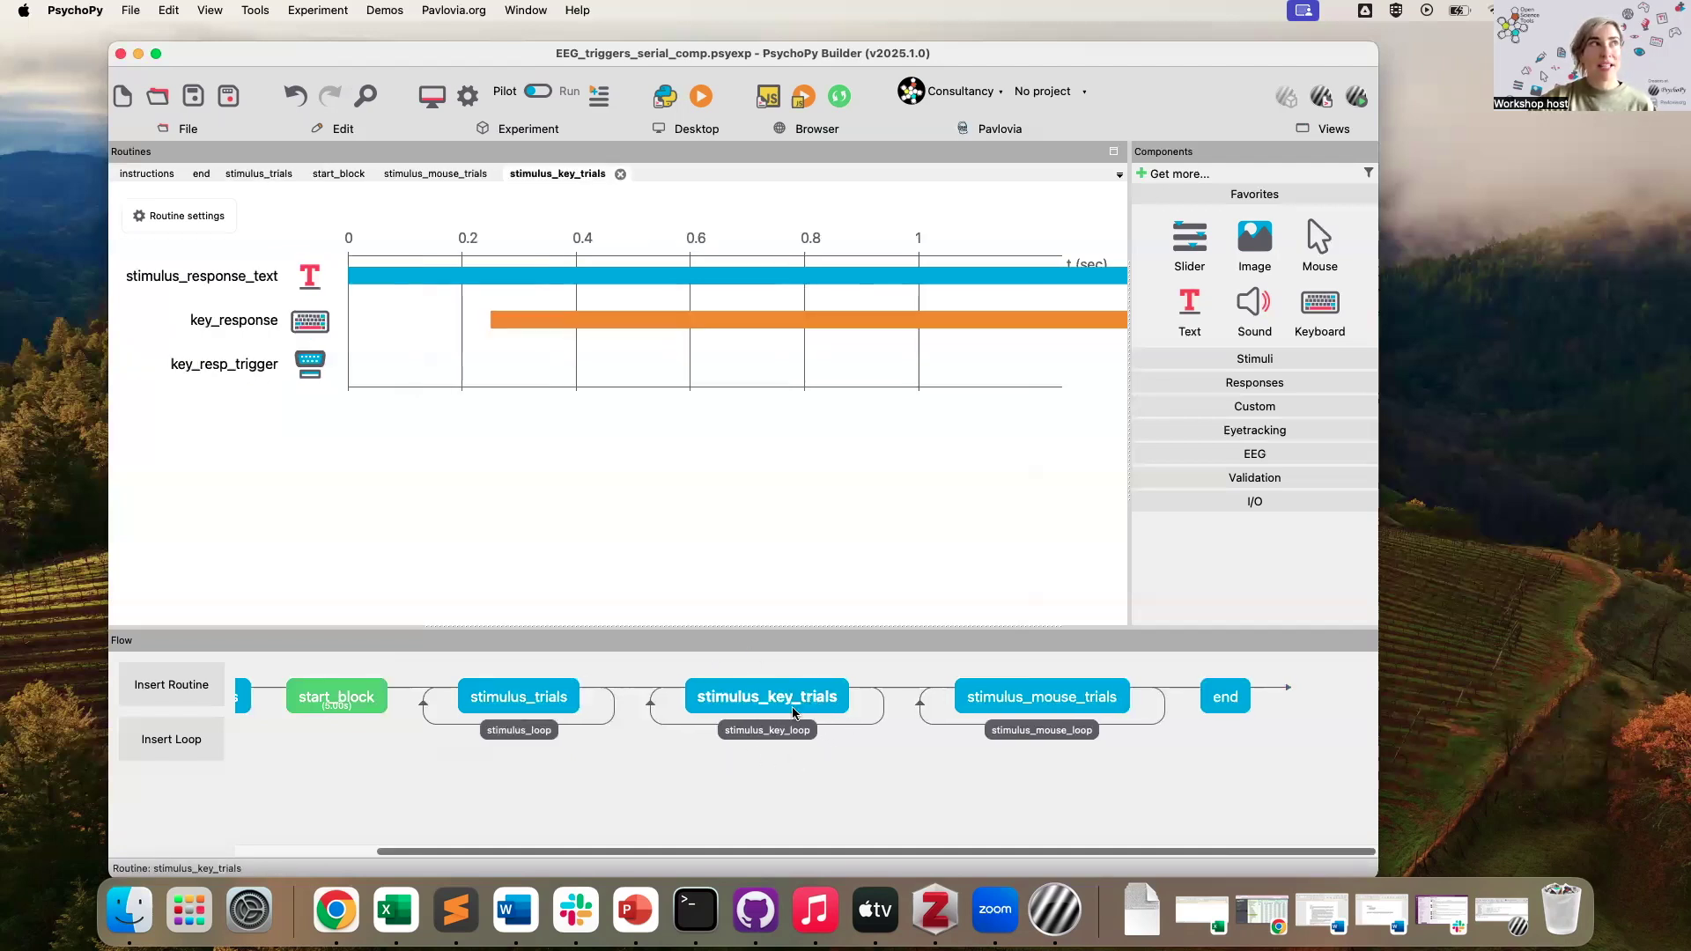
left_click(1117, 691)
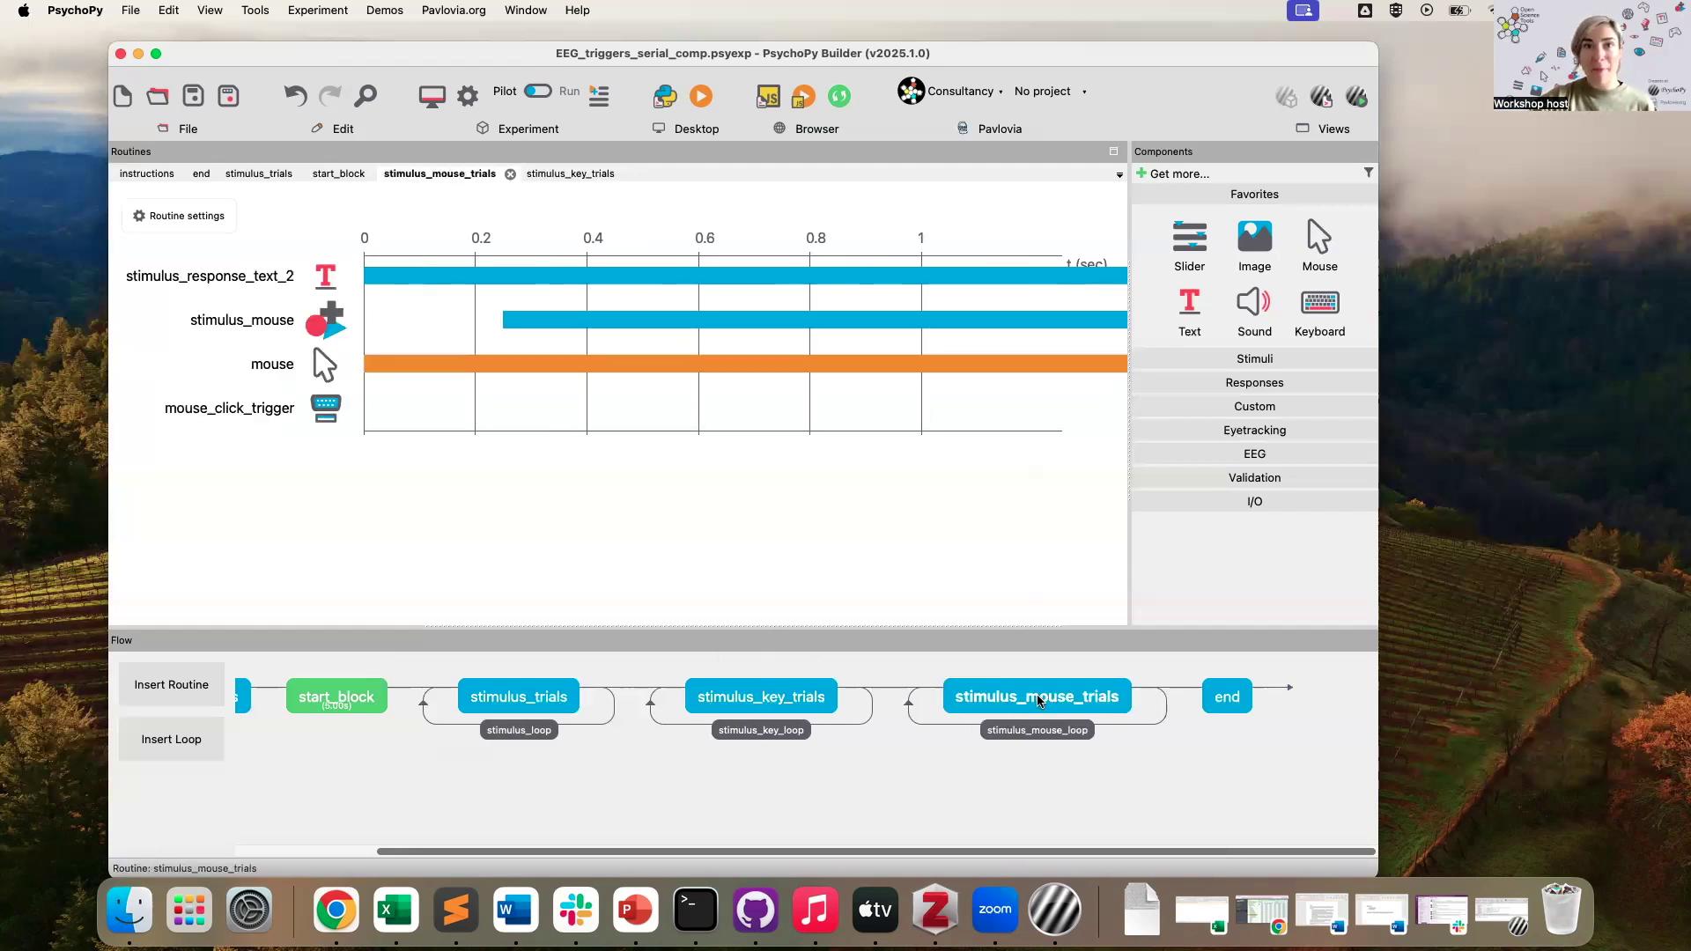
left_click(800, 709)
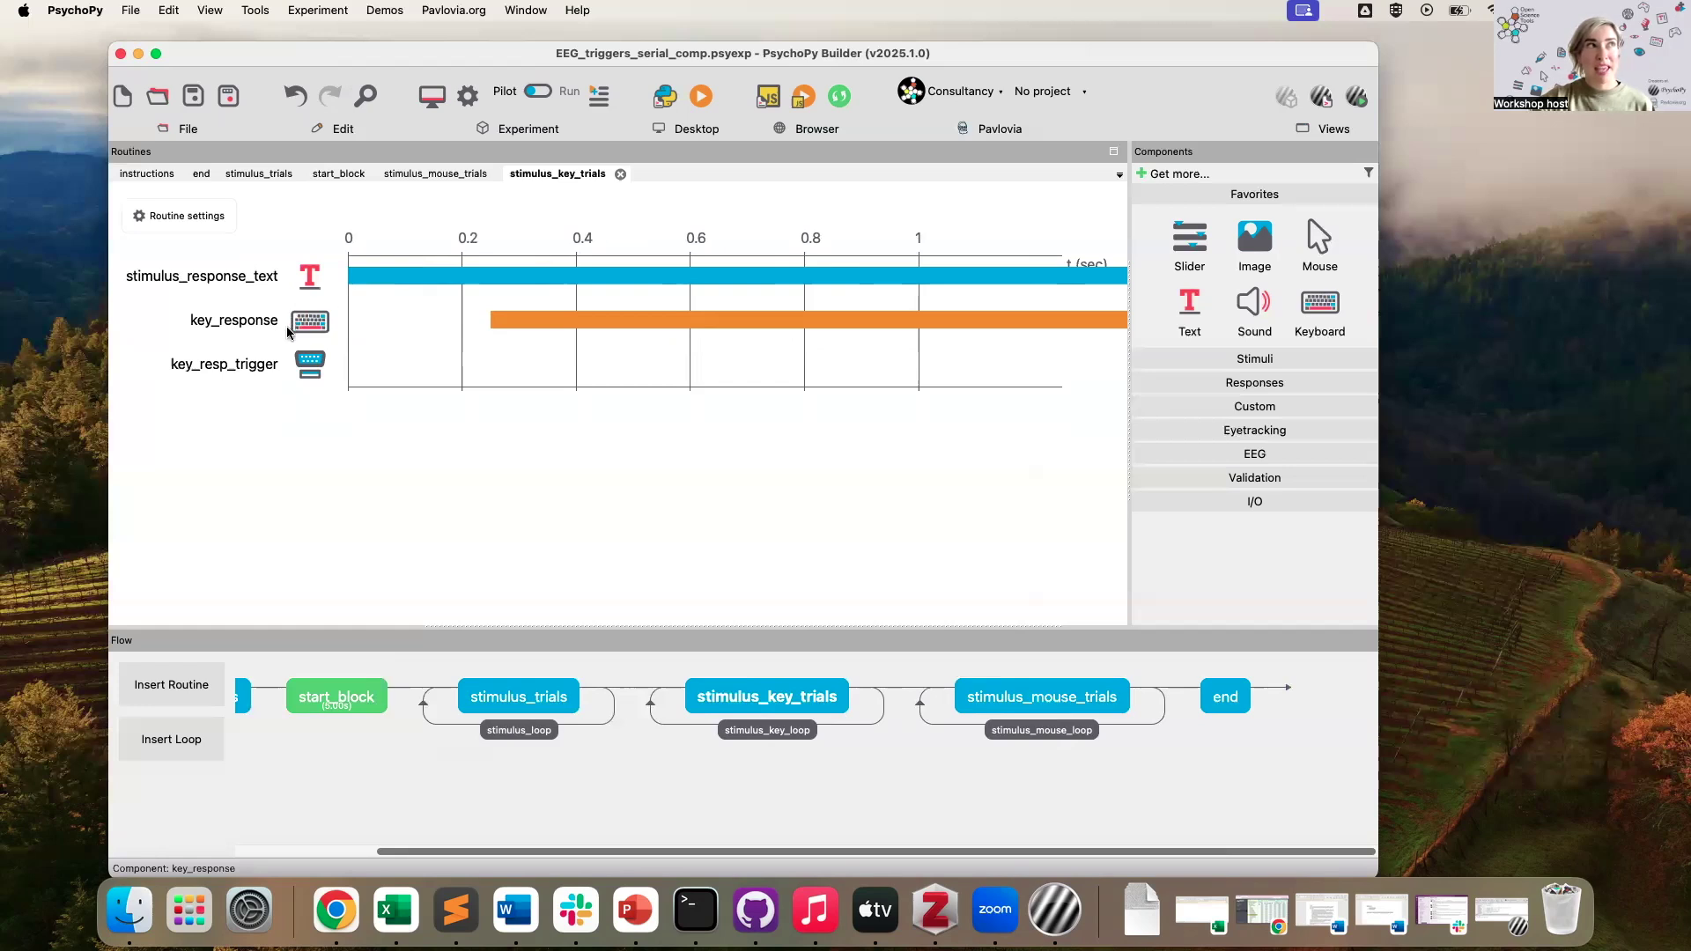
left_click(304, 374)
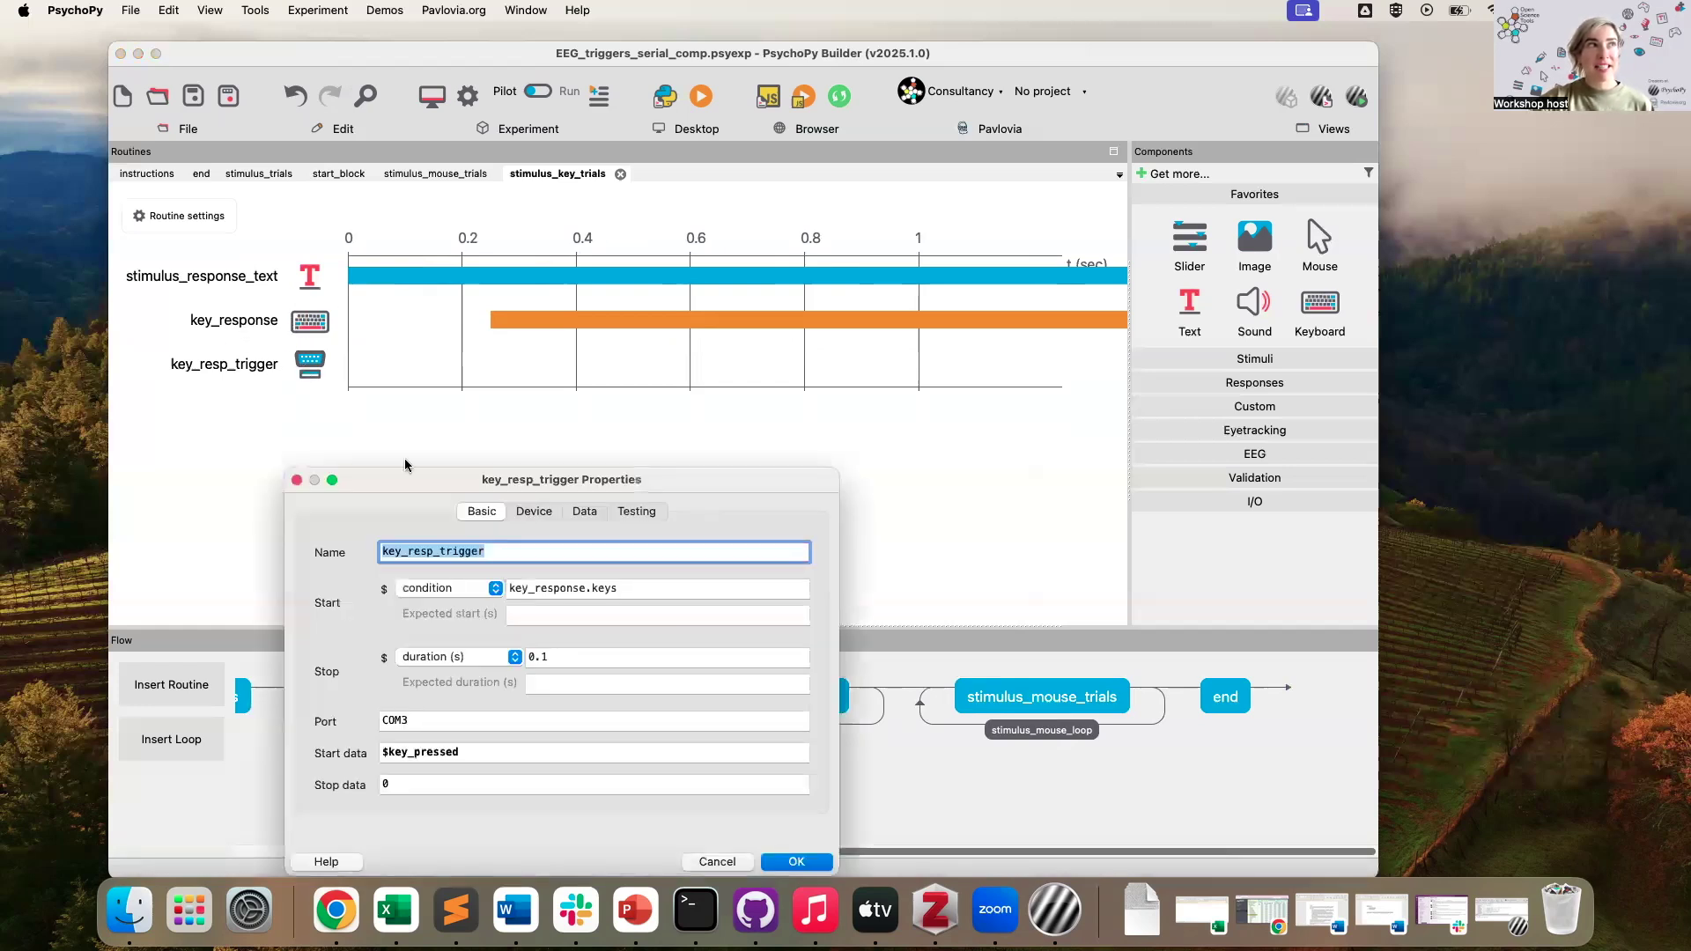
left_click_drag(434, 485, 664, 185)
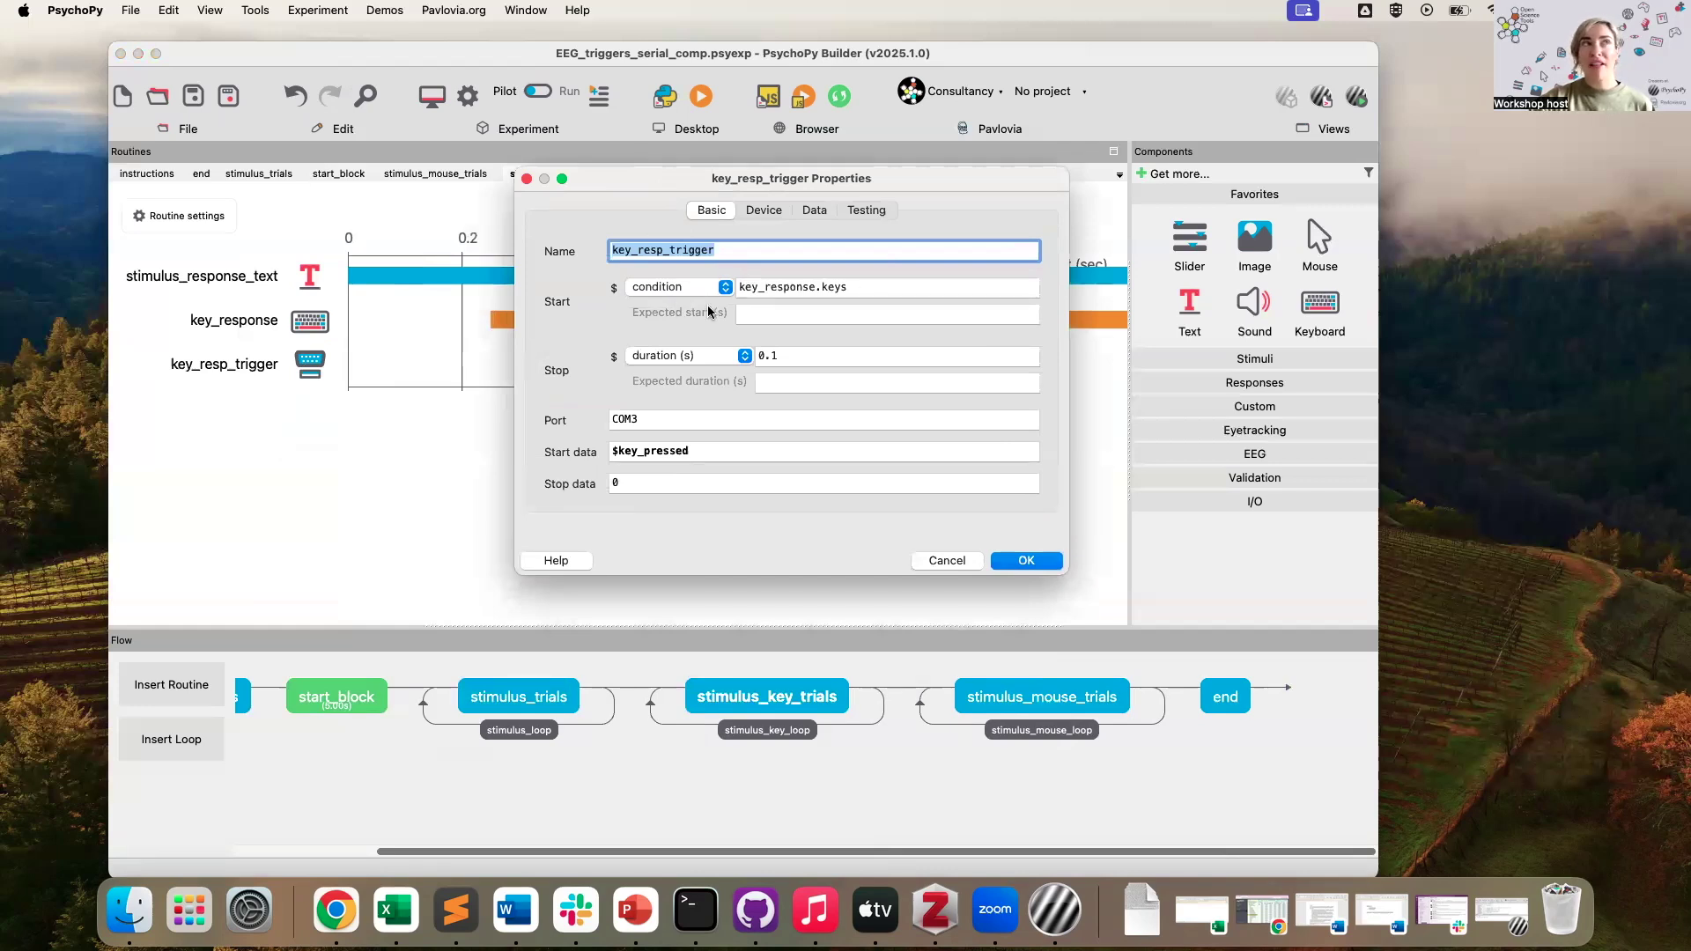
key("Tab")
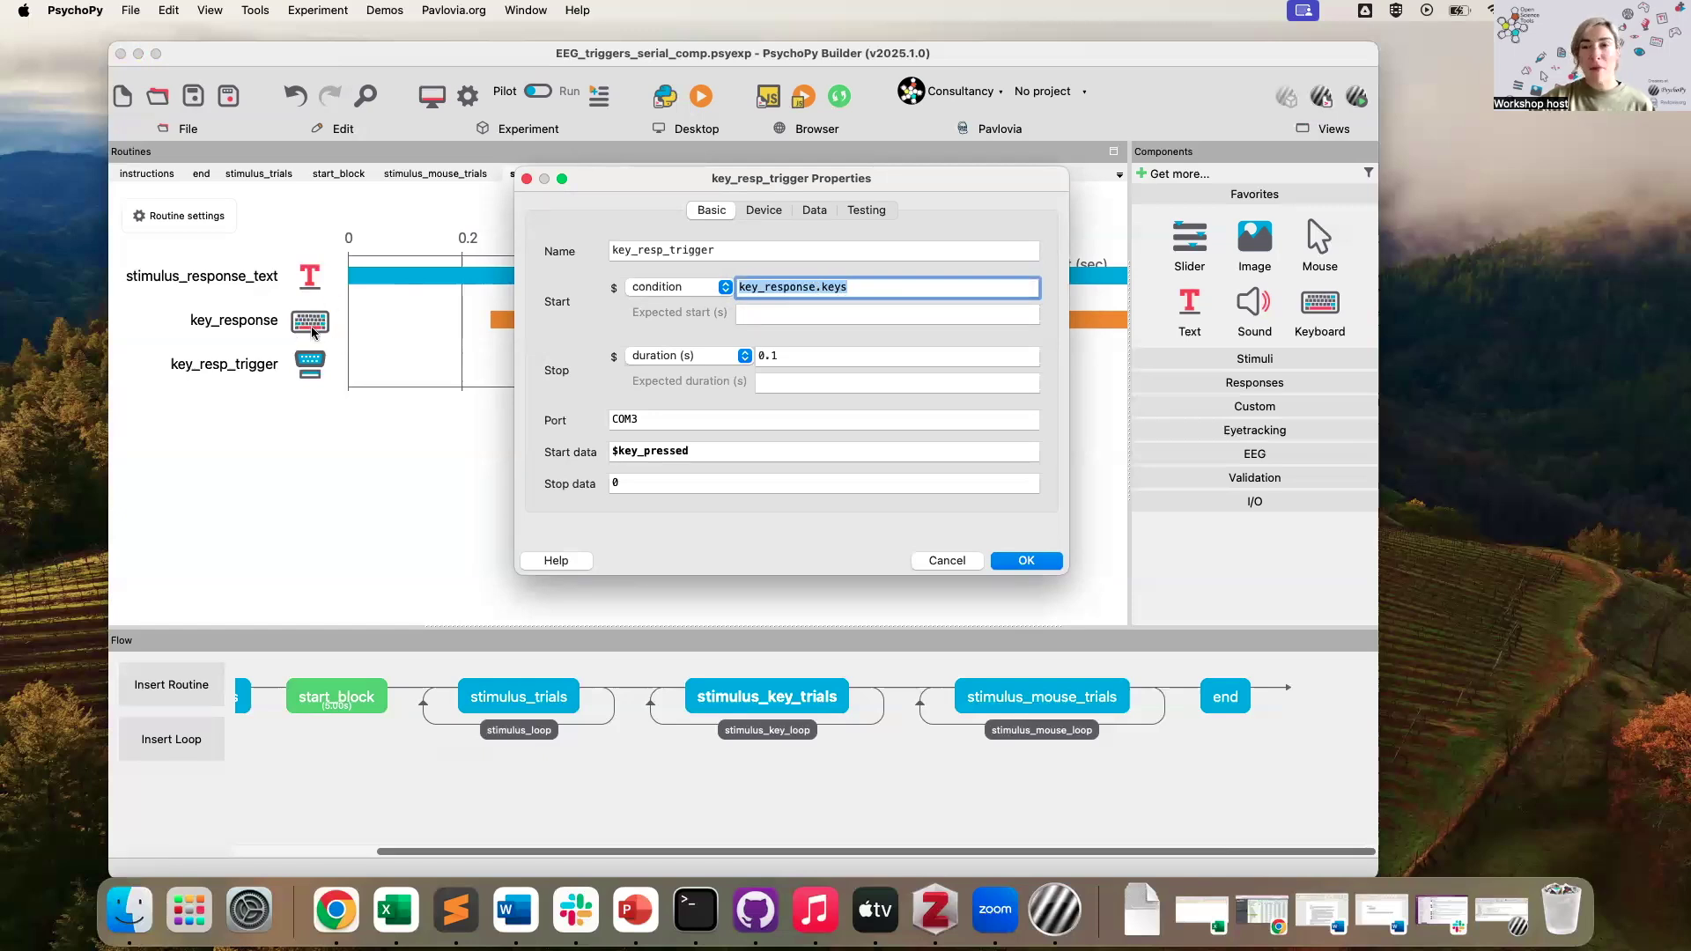
key("Escape")
Step: Check the start condition of mouse_click_trigger in the stimulus_mouse_trials routine
left_click(1057, 698)
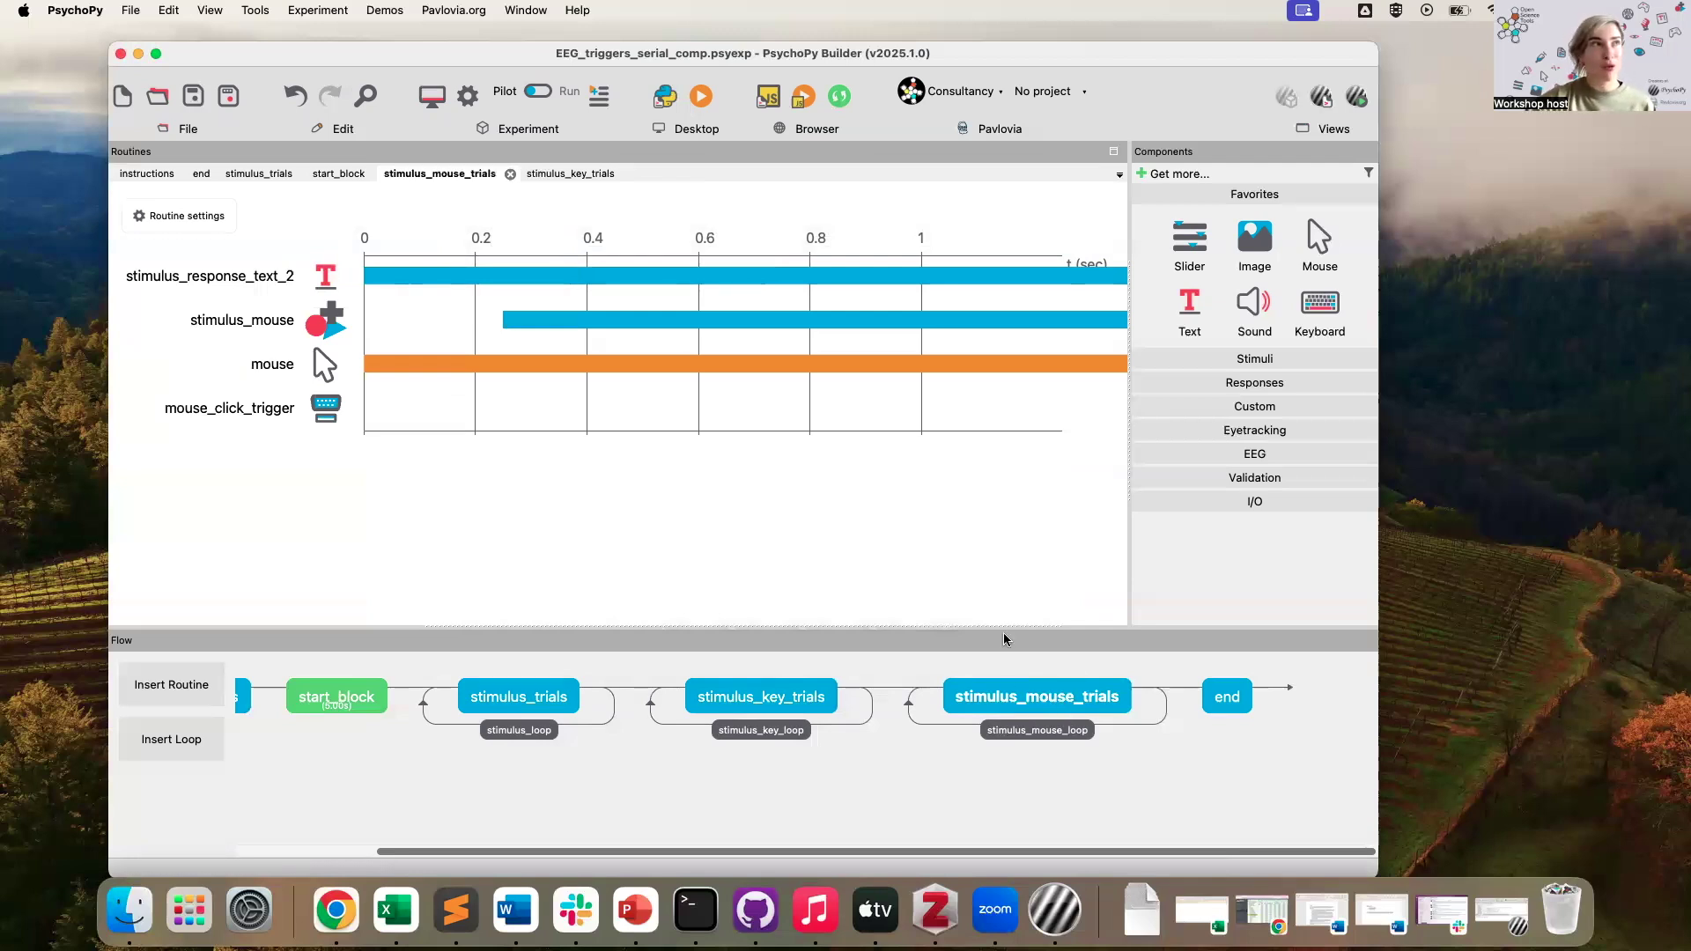
left_click(325, 407)
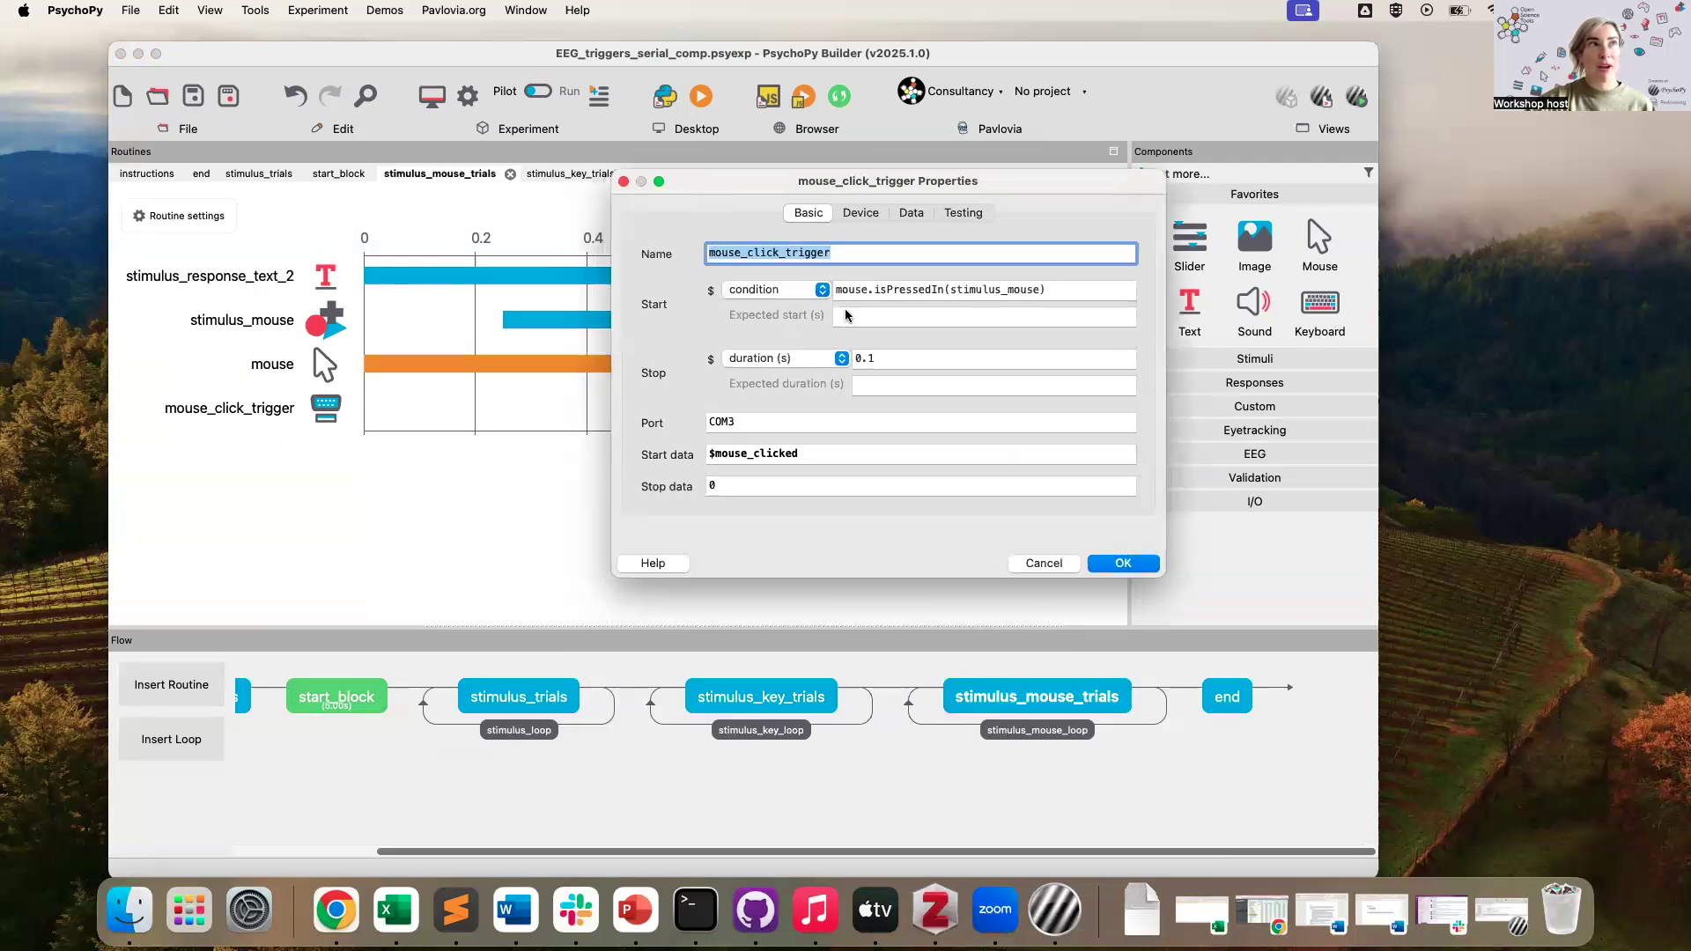
left_click_drag(1059, 289, 729, 289)
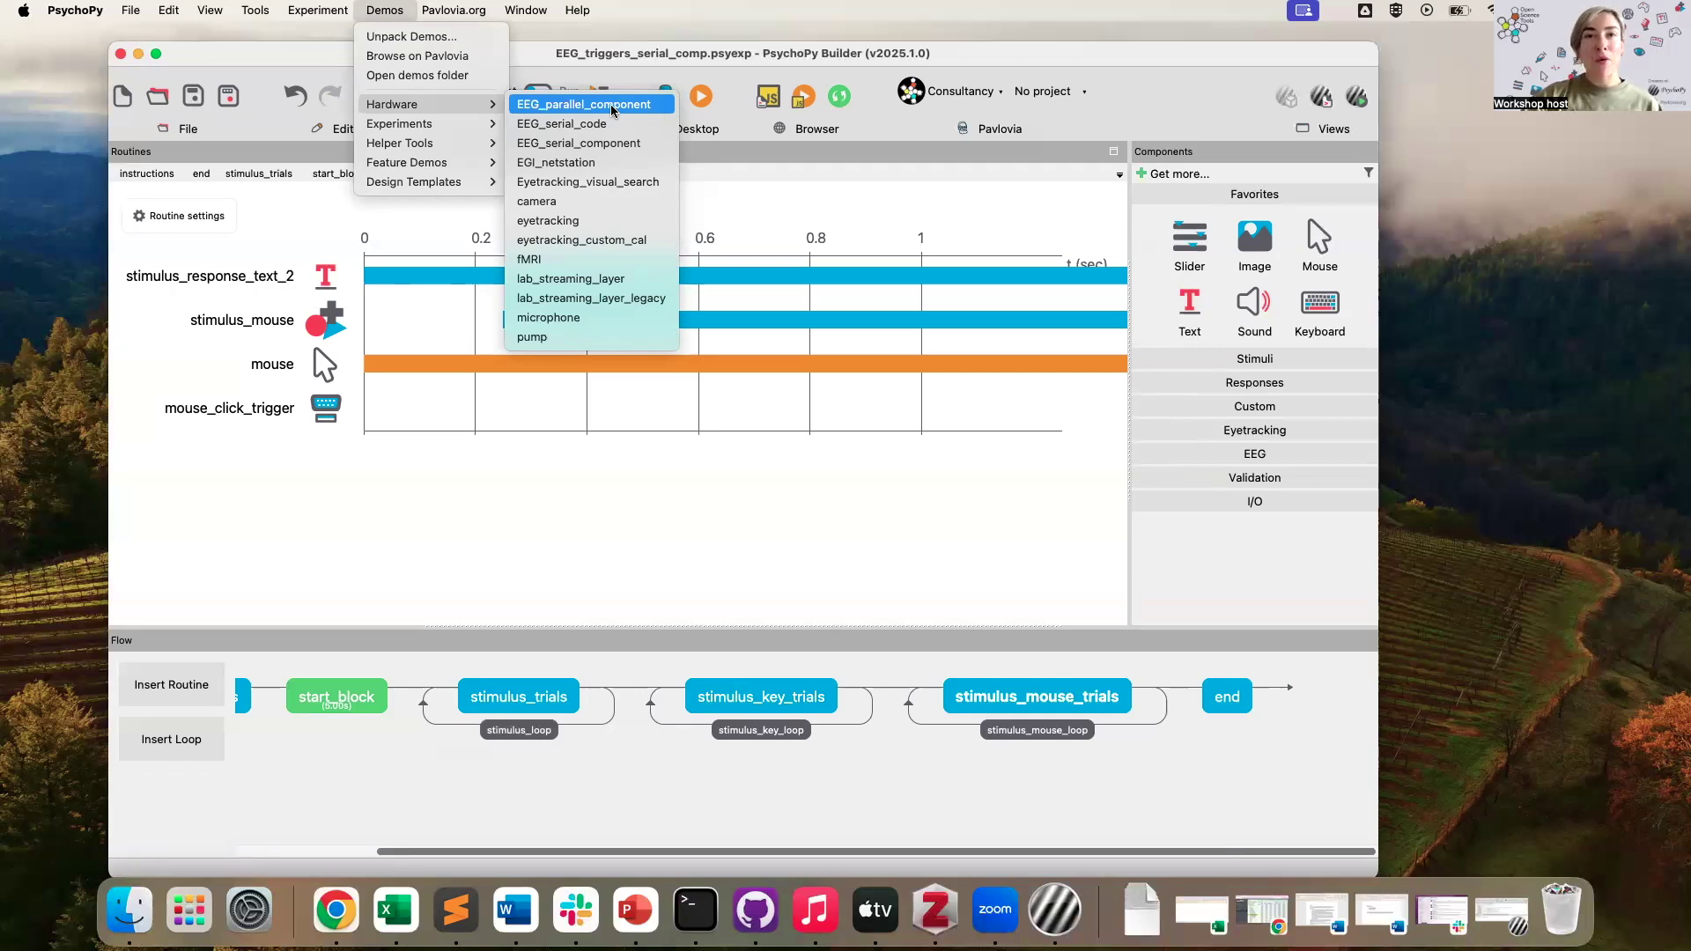
Step: Open the EEG_parallel_component hardware demo and view its stimulus_key_trials and stimulus_mouse_trials routines
left_click(611, 106)
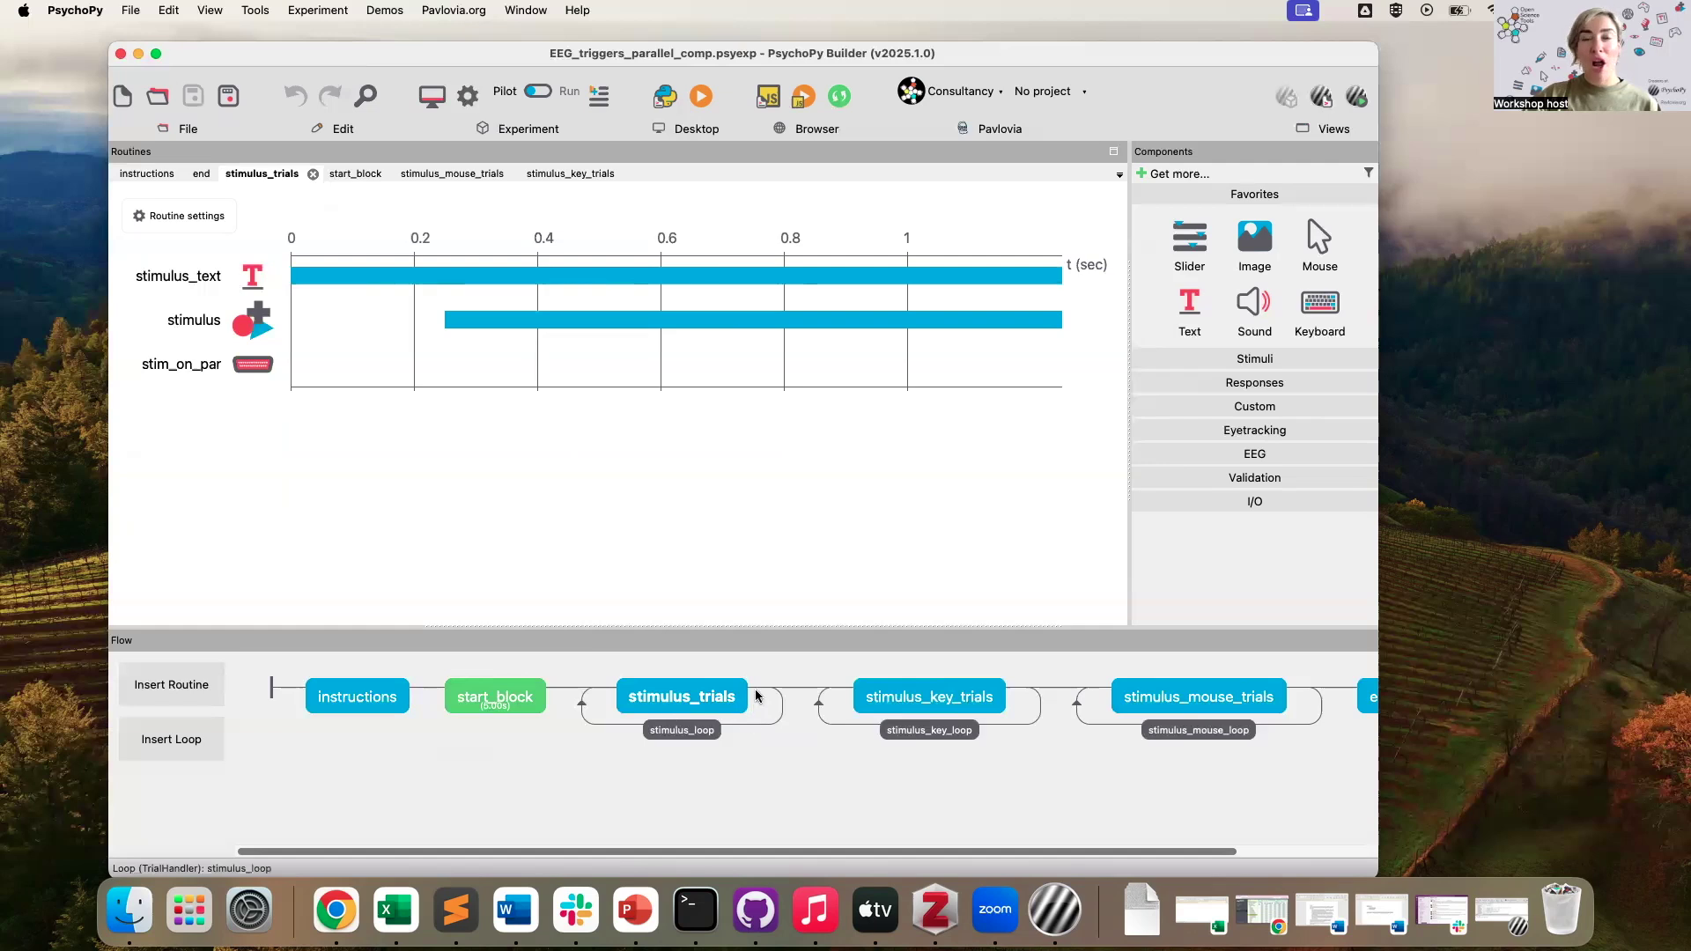
left_click(959, 699)
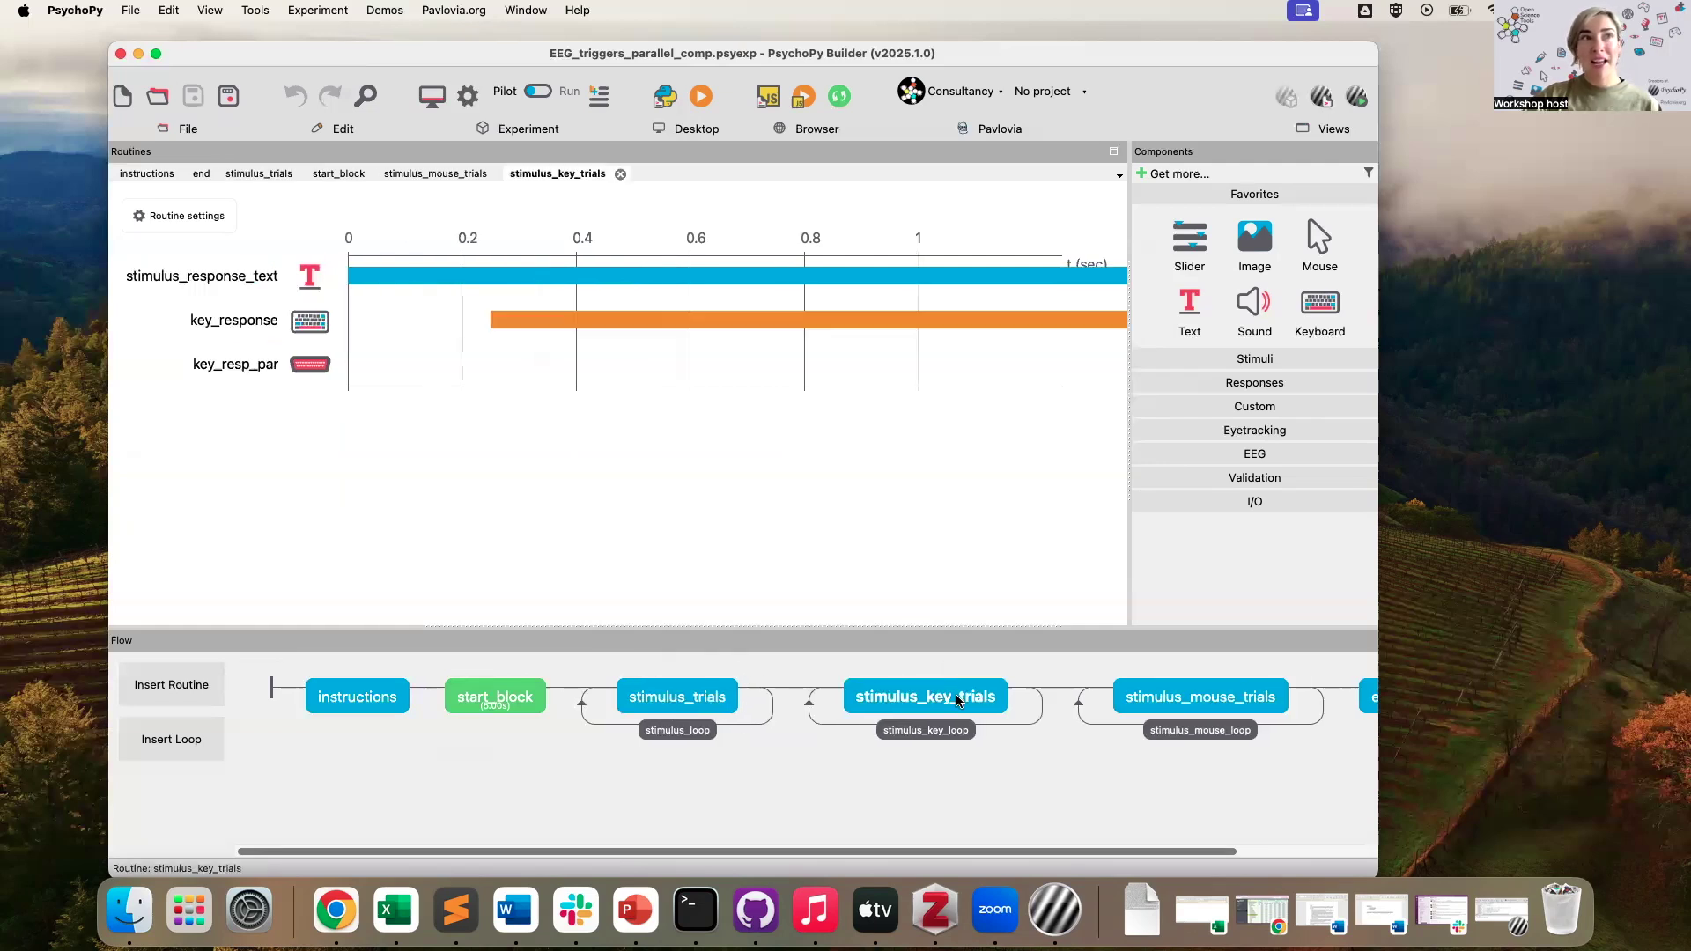
left_click(1217, 700)
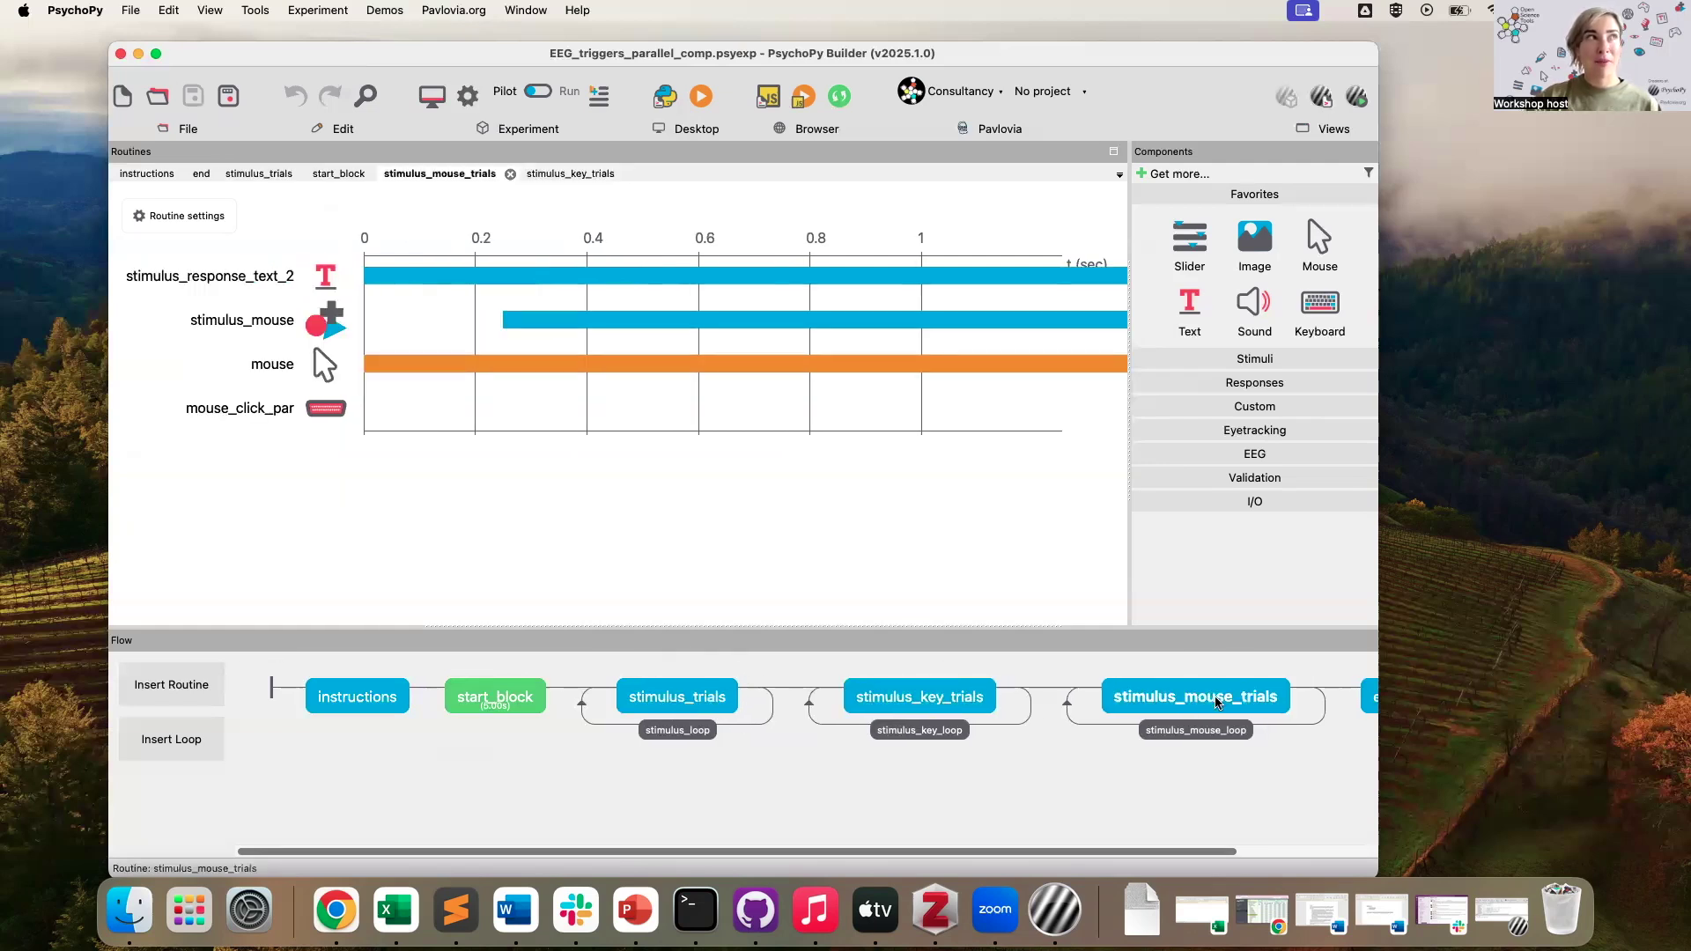
Step: Set the port address of the stim_on_par component in the stimulus_trials routine to LabJack U3
left_click(675, 693)
left_click(247, 368)
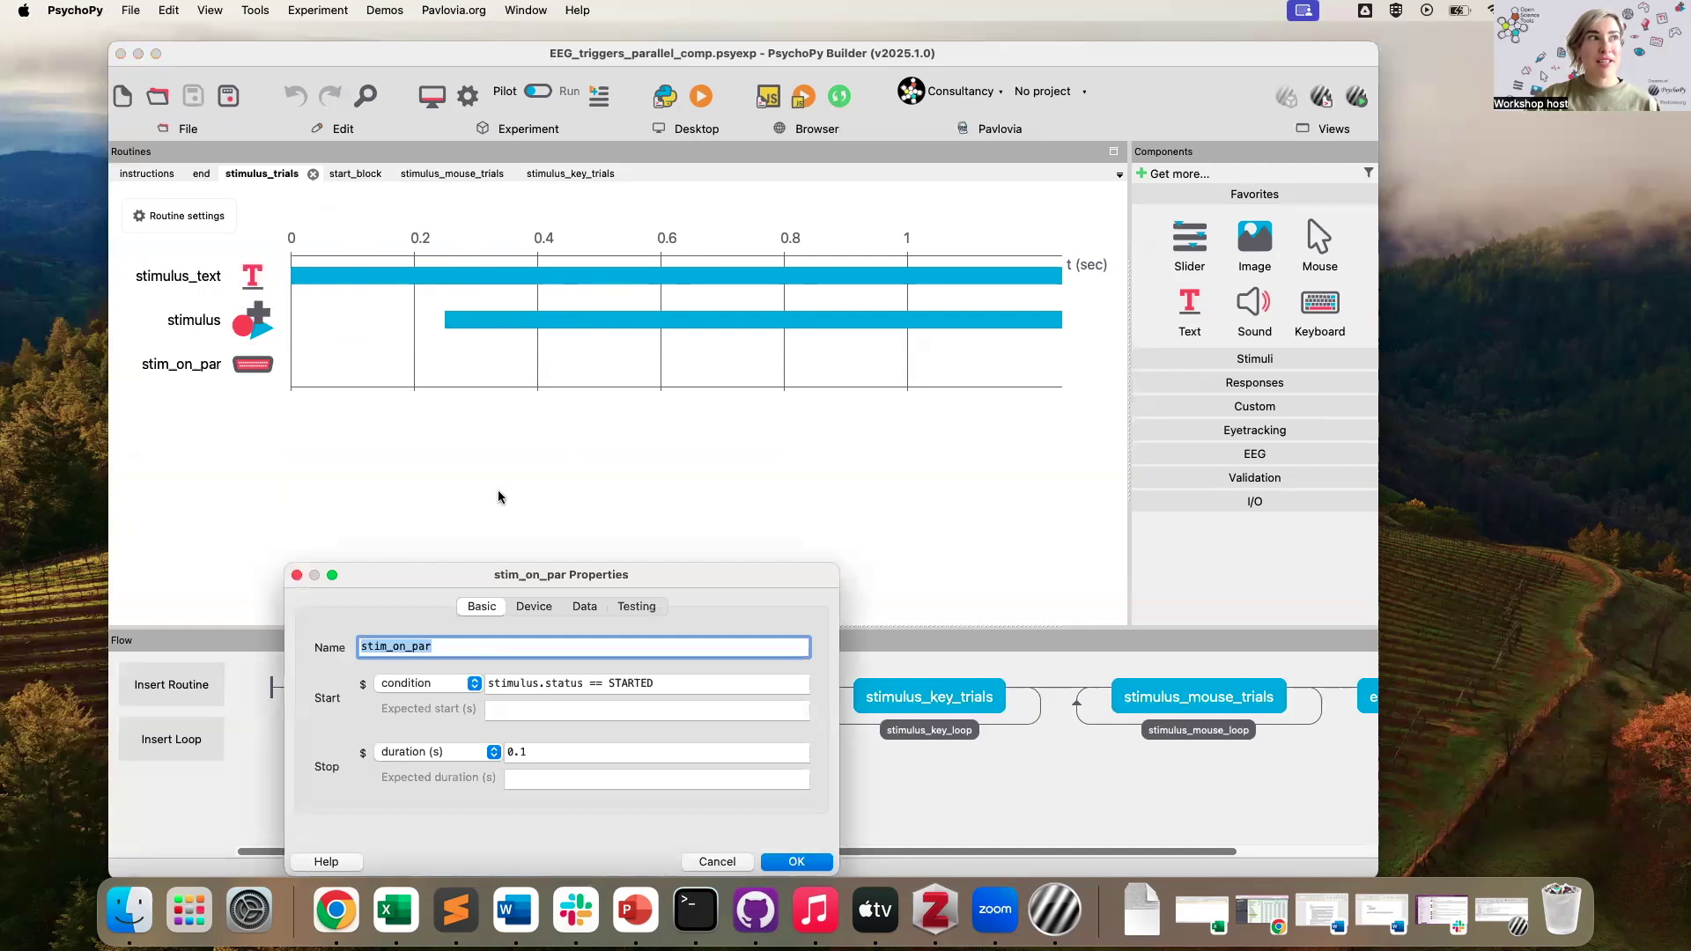
left_click_drag(452, 582, 654, 350)
left_click(897, 456)
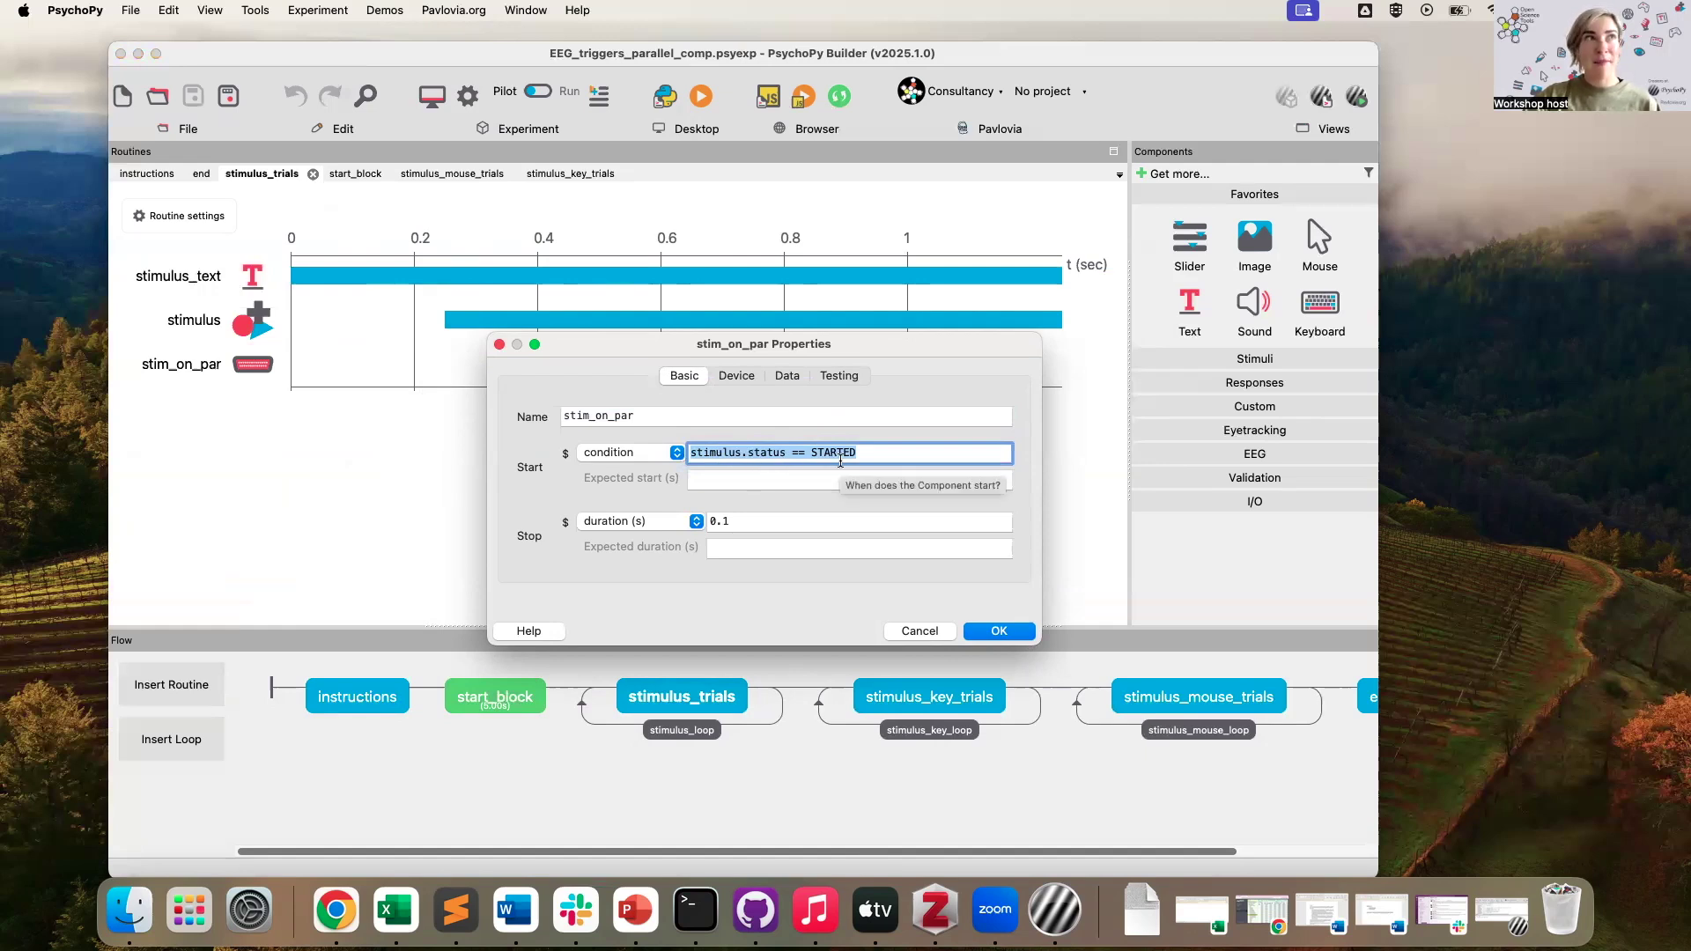
left_click(738, 377)
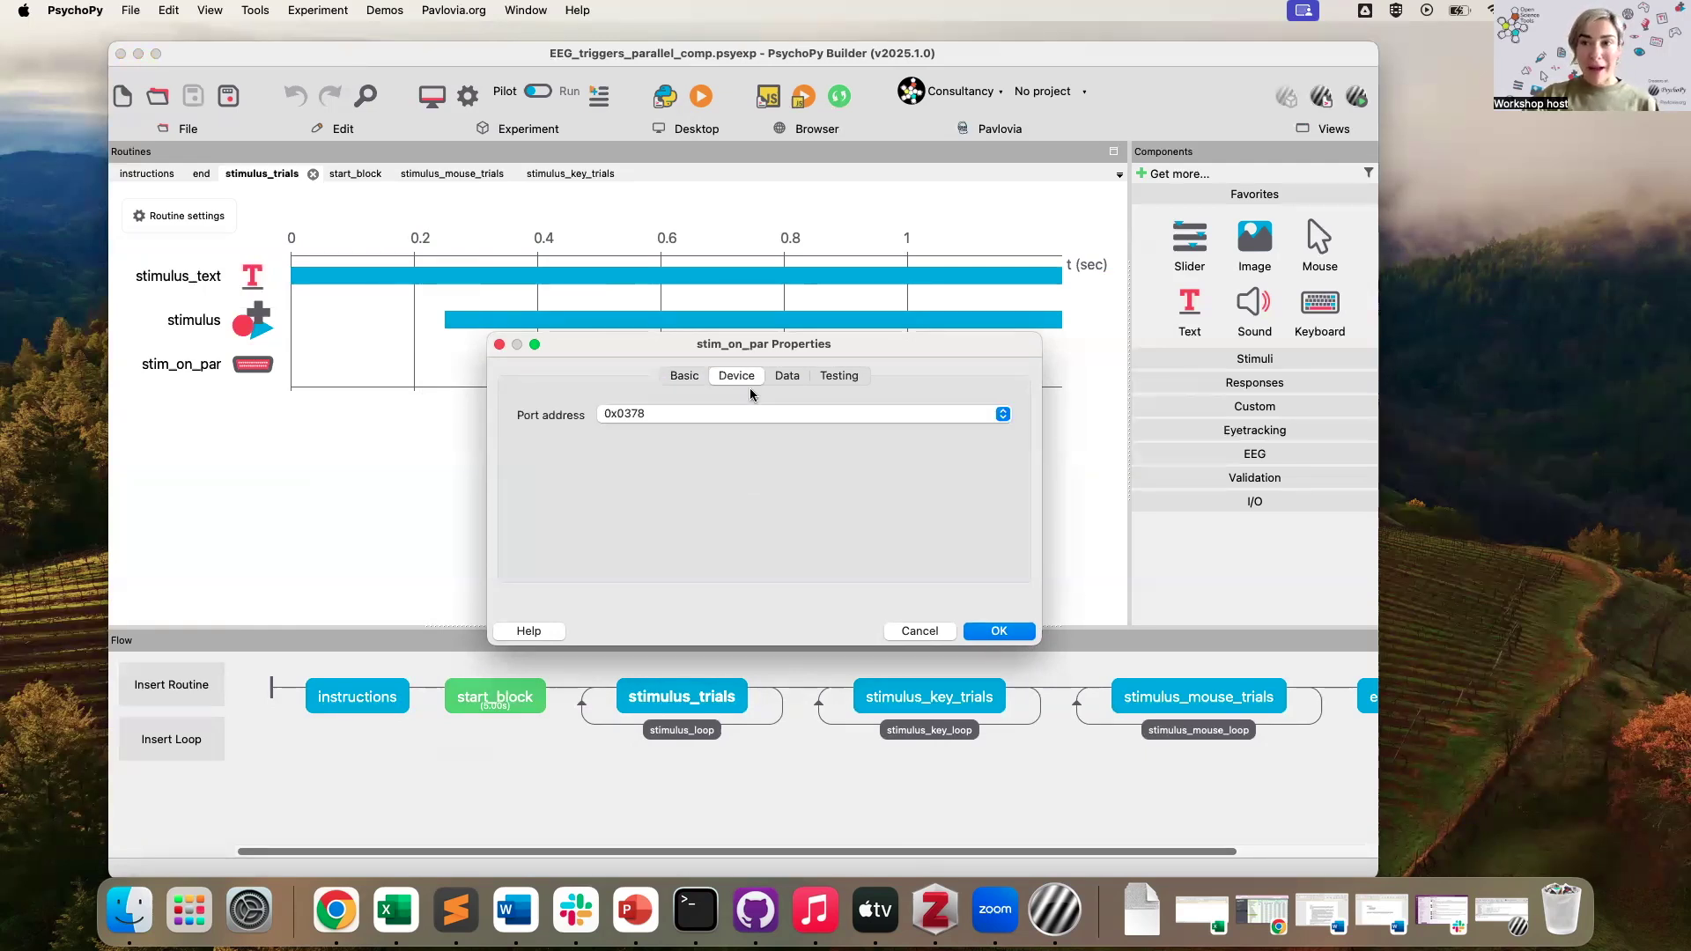
left_click(637, 424)
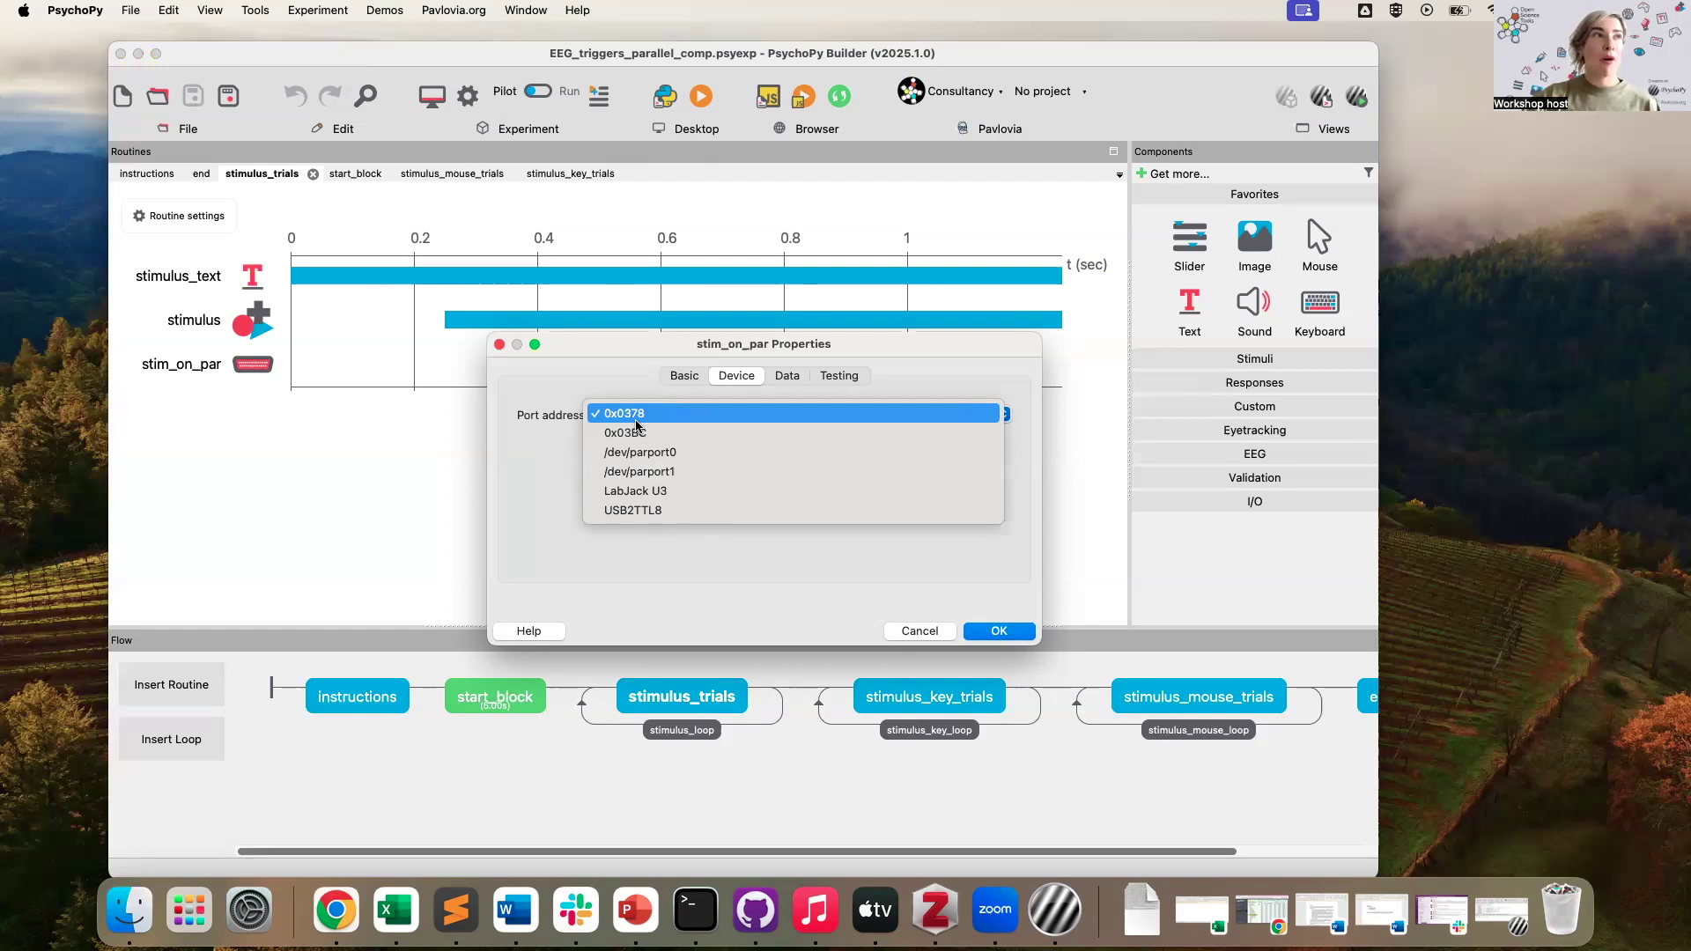
left_click(668, 492)
key("Return")
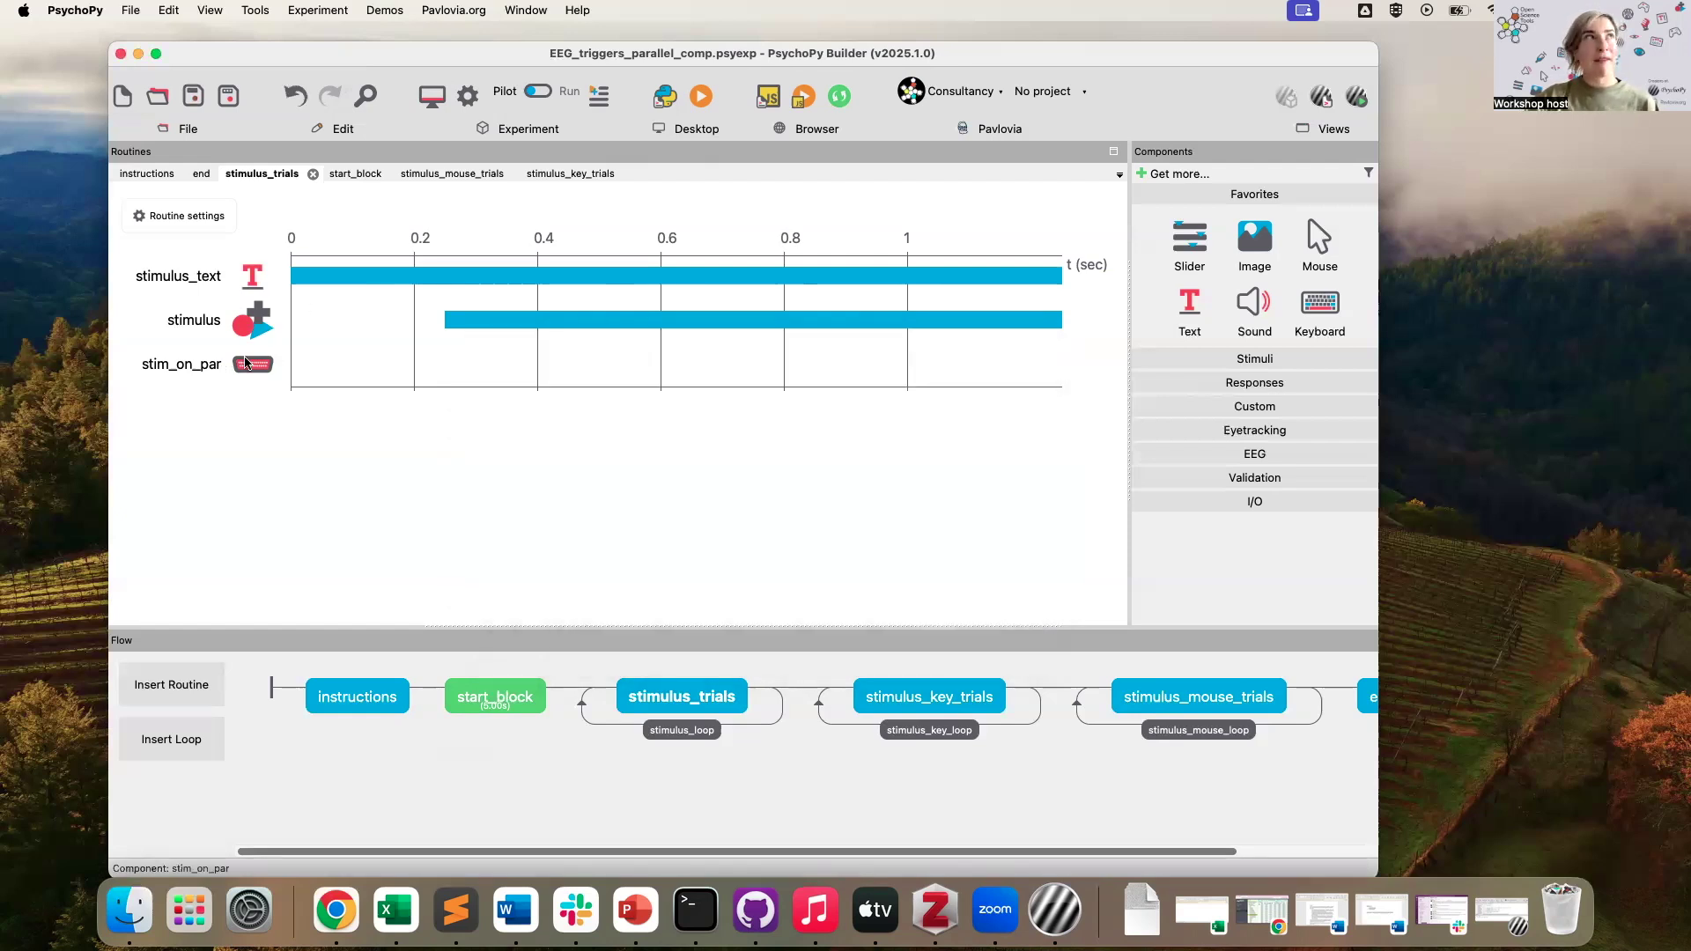
Step: Add a new blank entry to the parallelPorts list in the hardware preferences
left_click(76, 9)
left_click(91, 67)
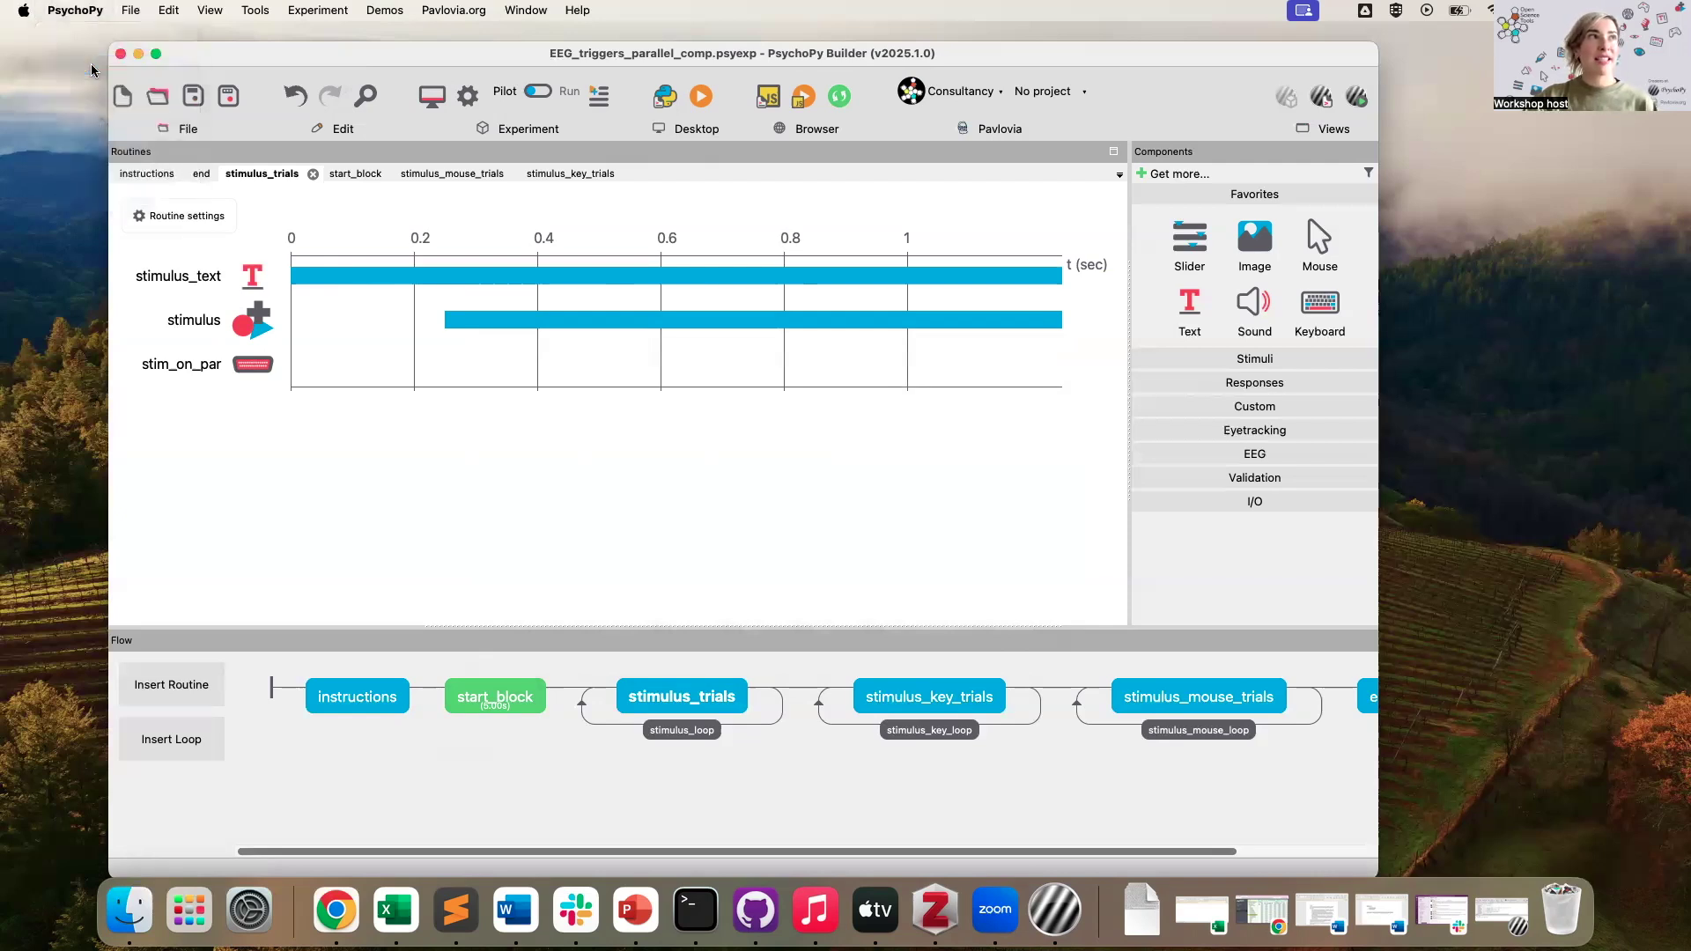
left_click(537, 309)
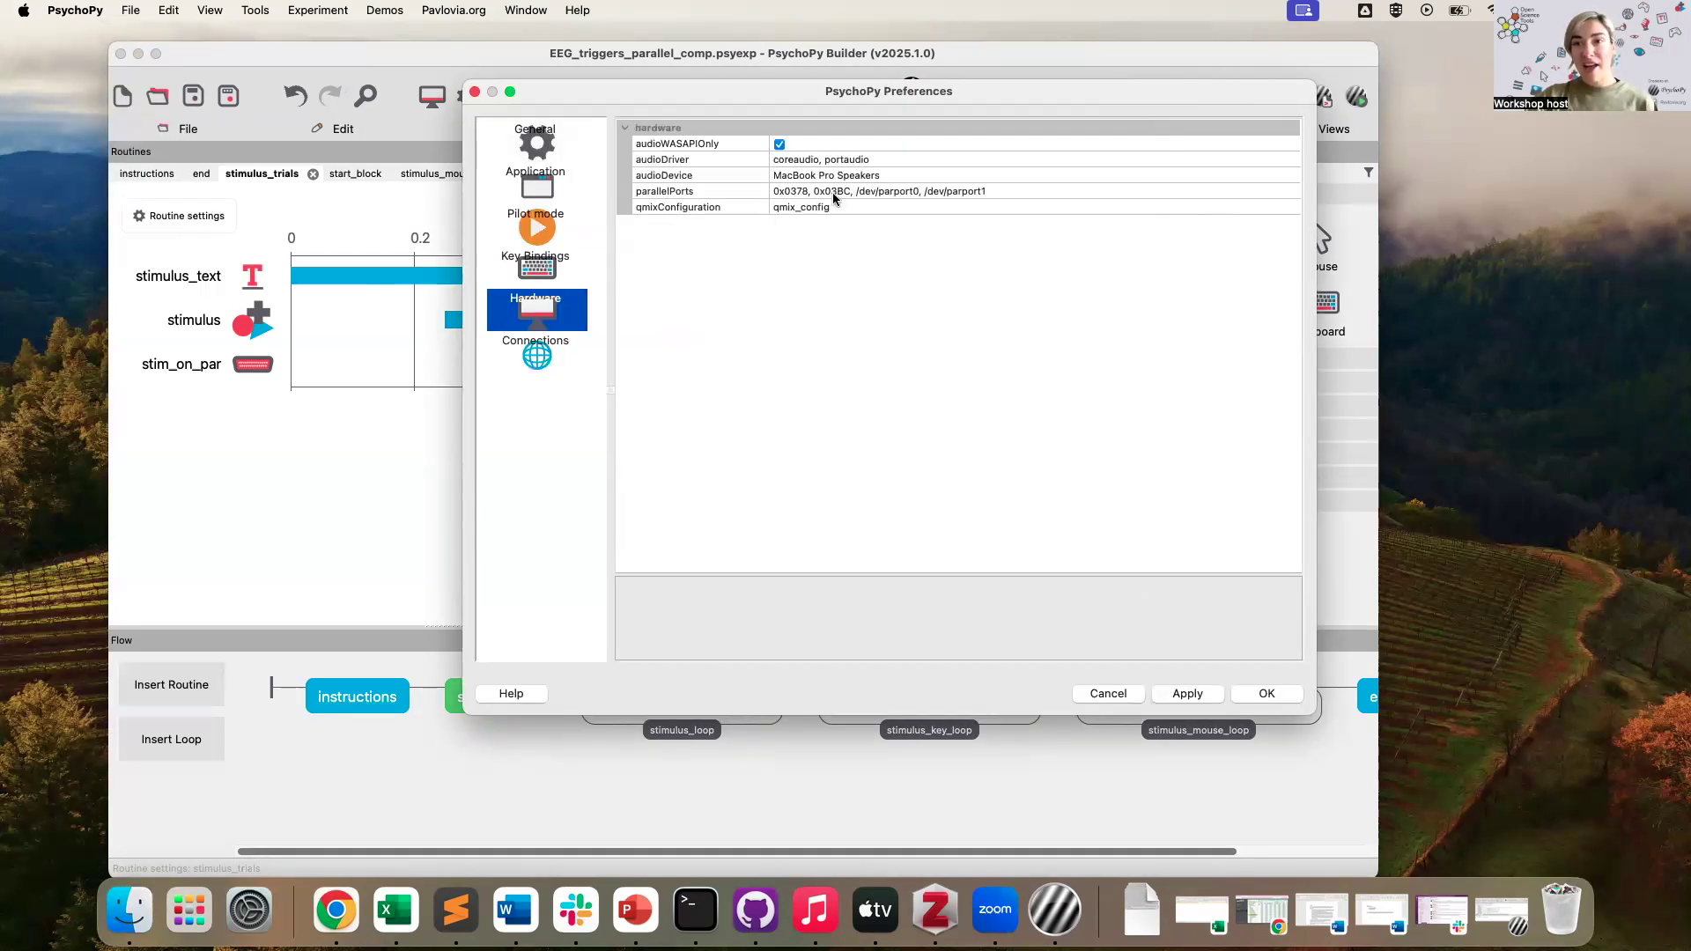
left_click(1032, 191)
left_click(1289, 192)
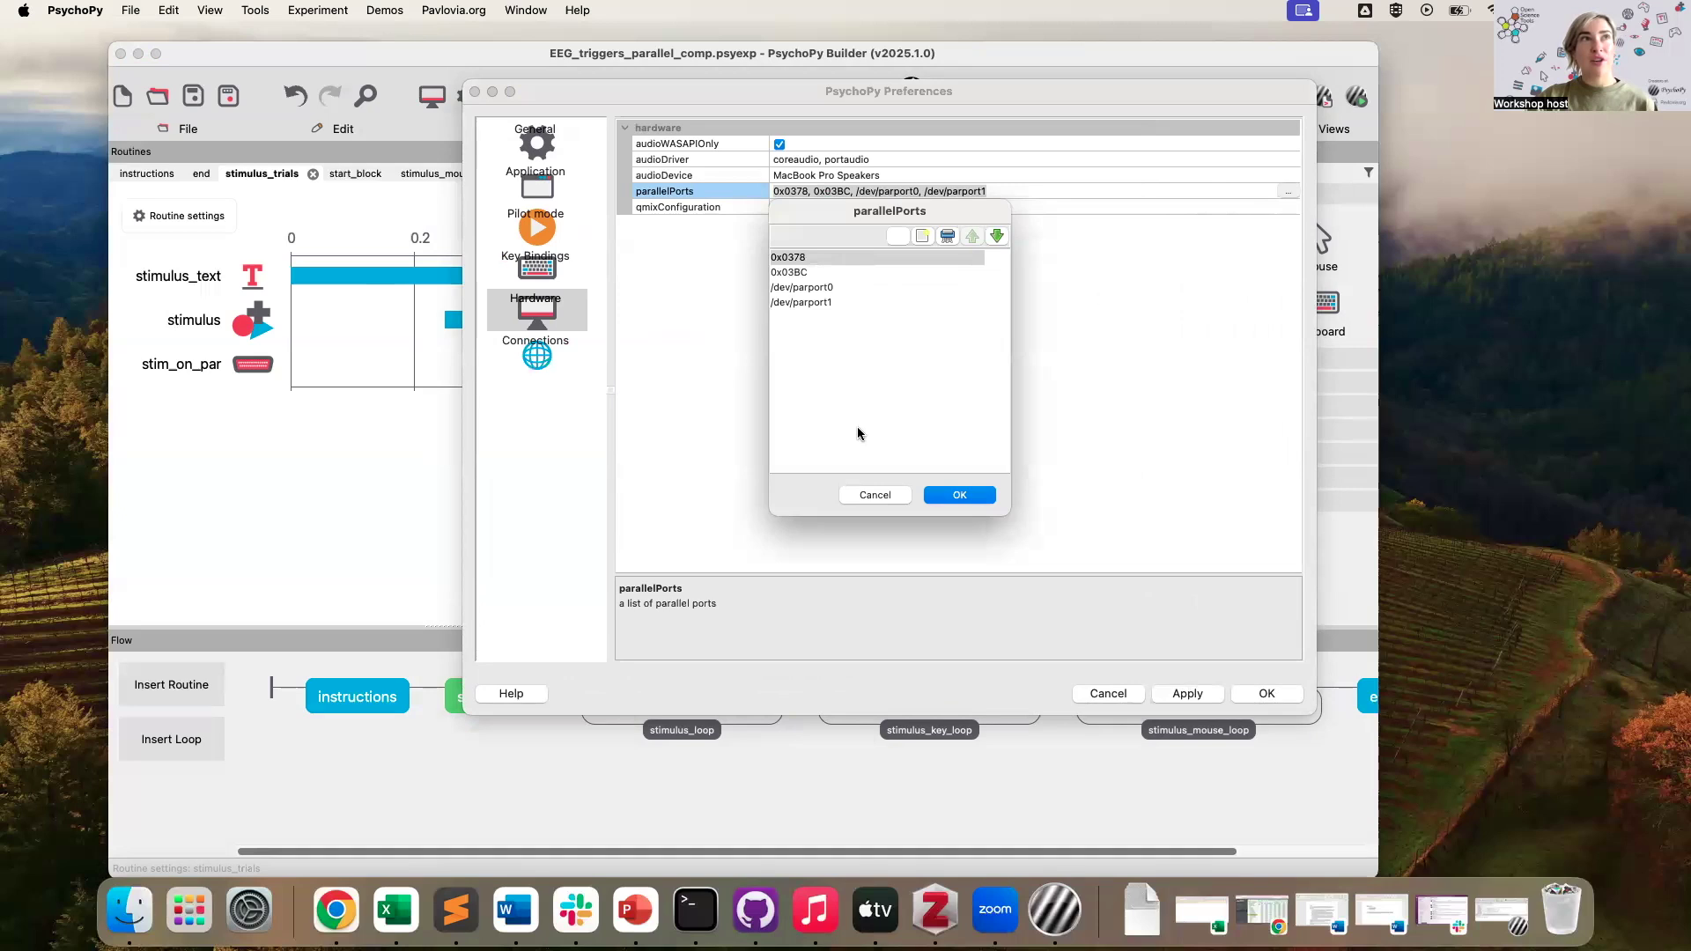
left_click(924, 235)
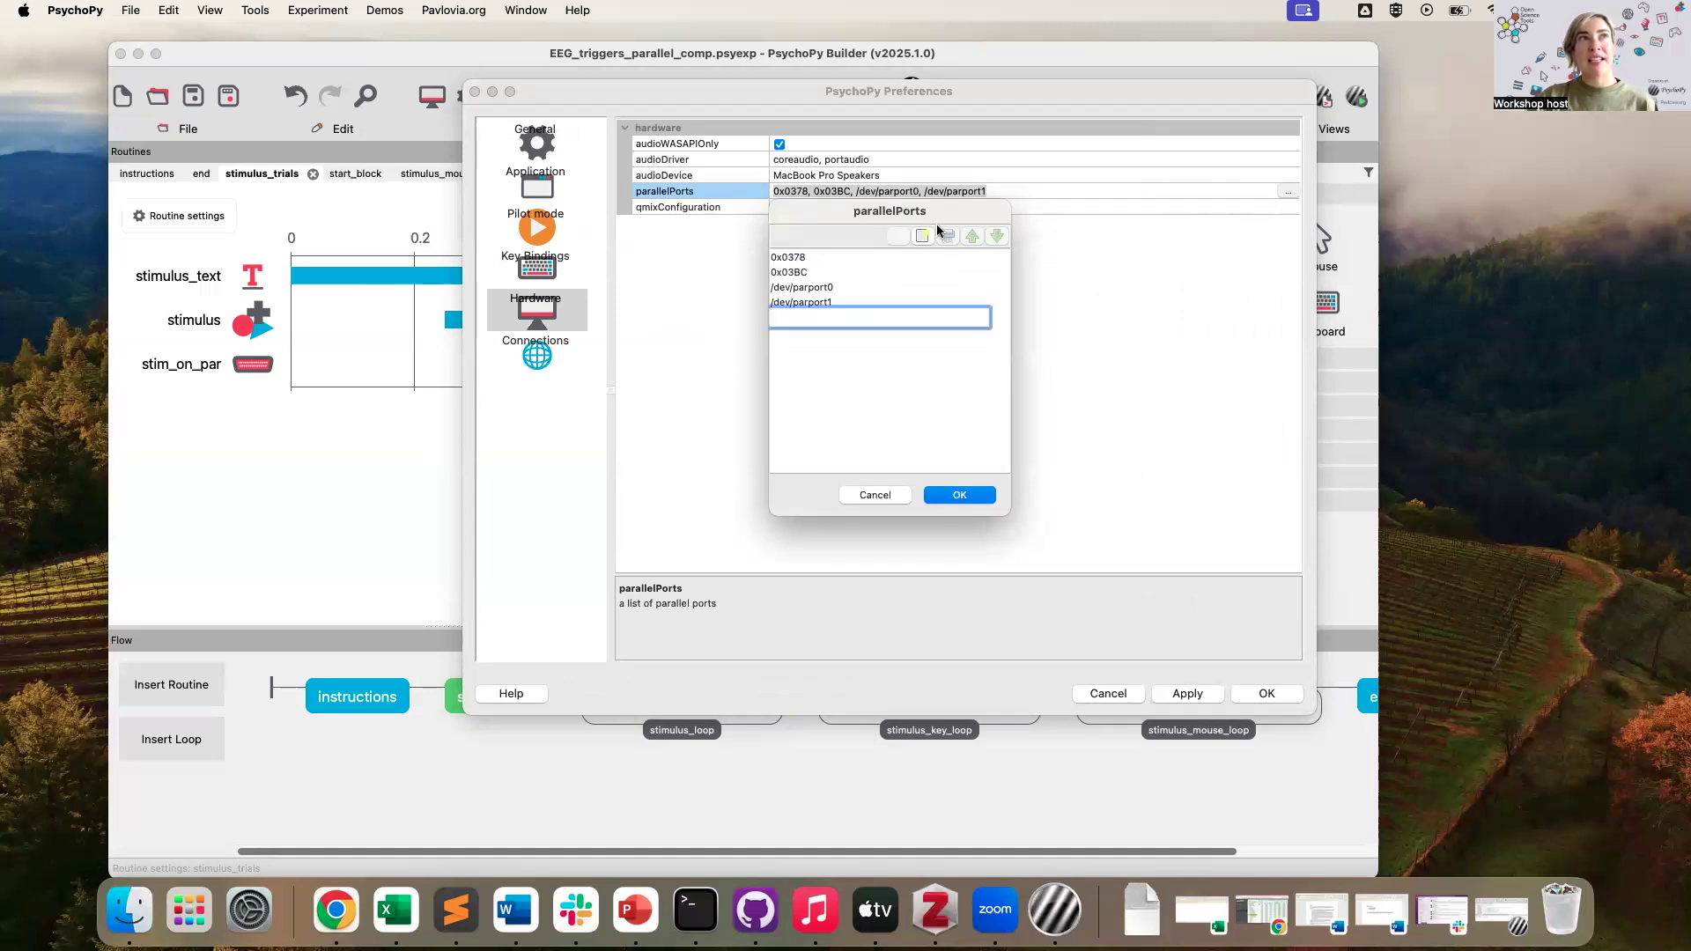